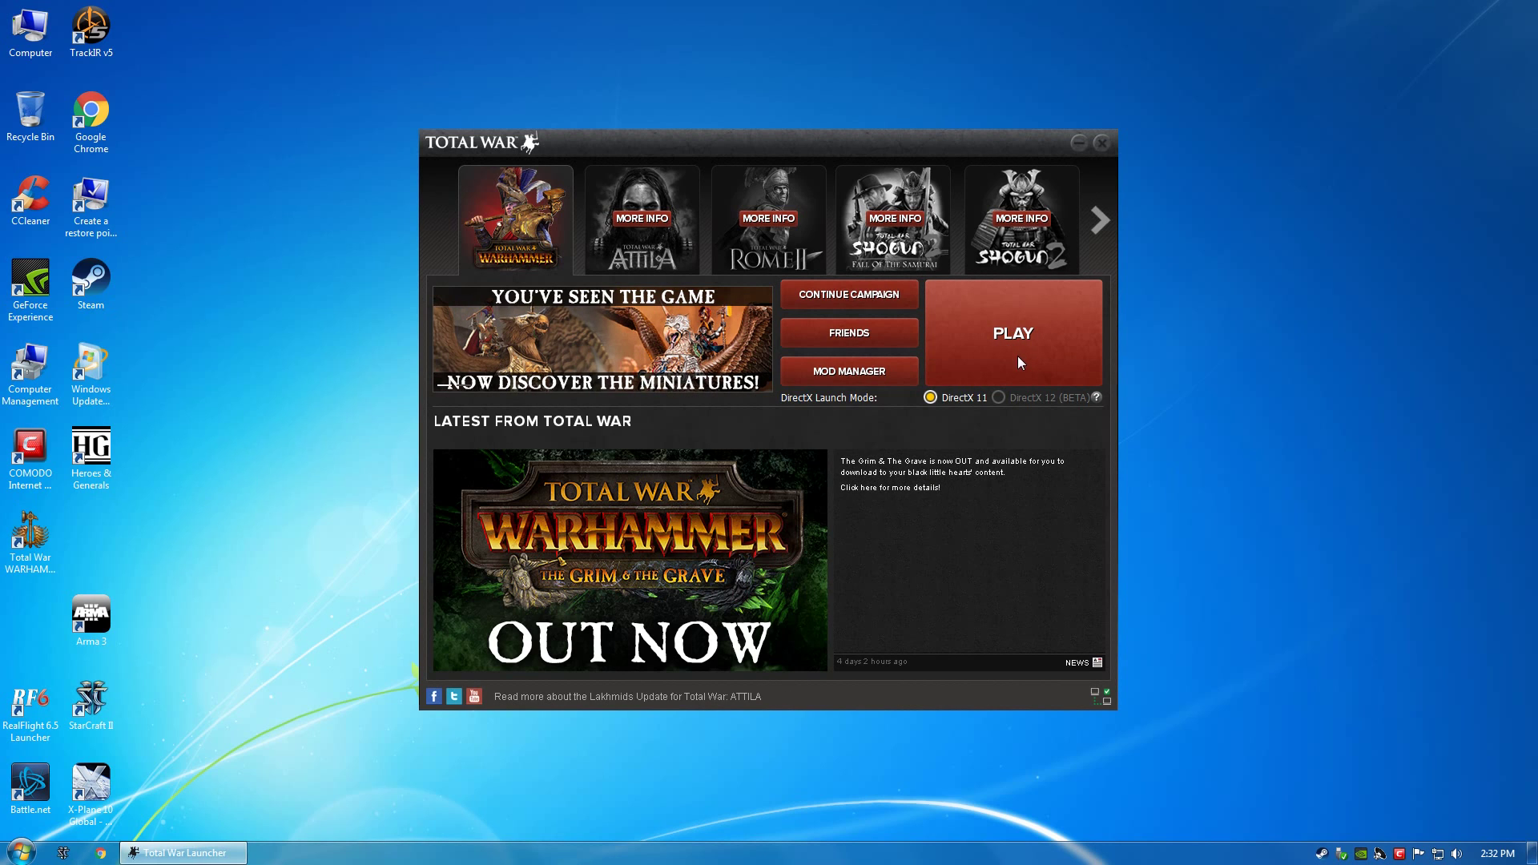
# Open Windows Task Manager on the Processes tab beside the Total War Launcher with Ctrl+Shift+Esc
pyautogui.hotkey('ctrl', 'shift', 'Escape')
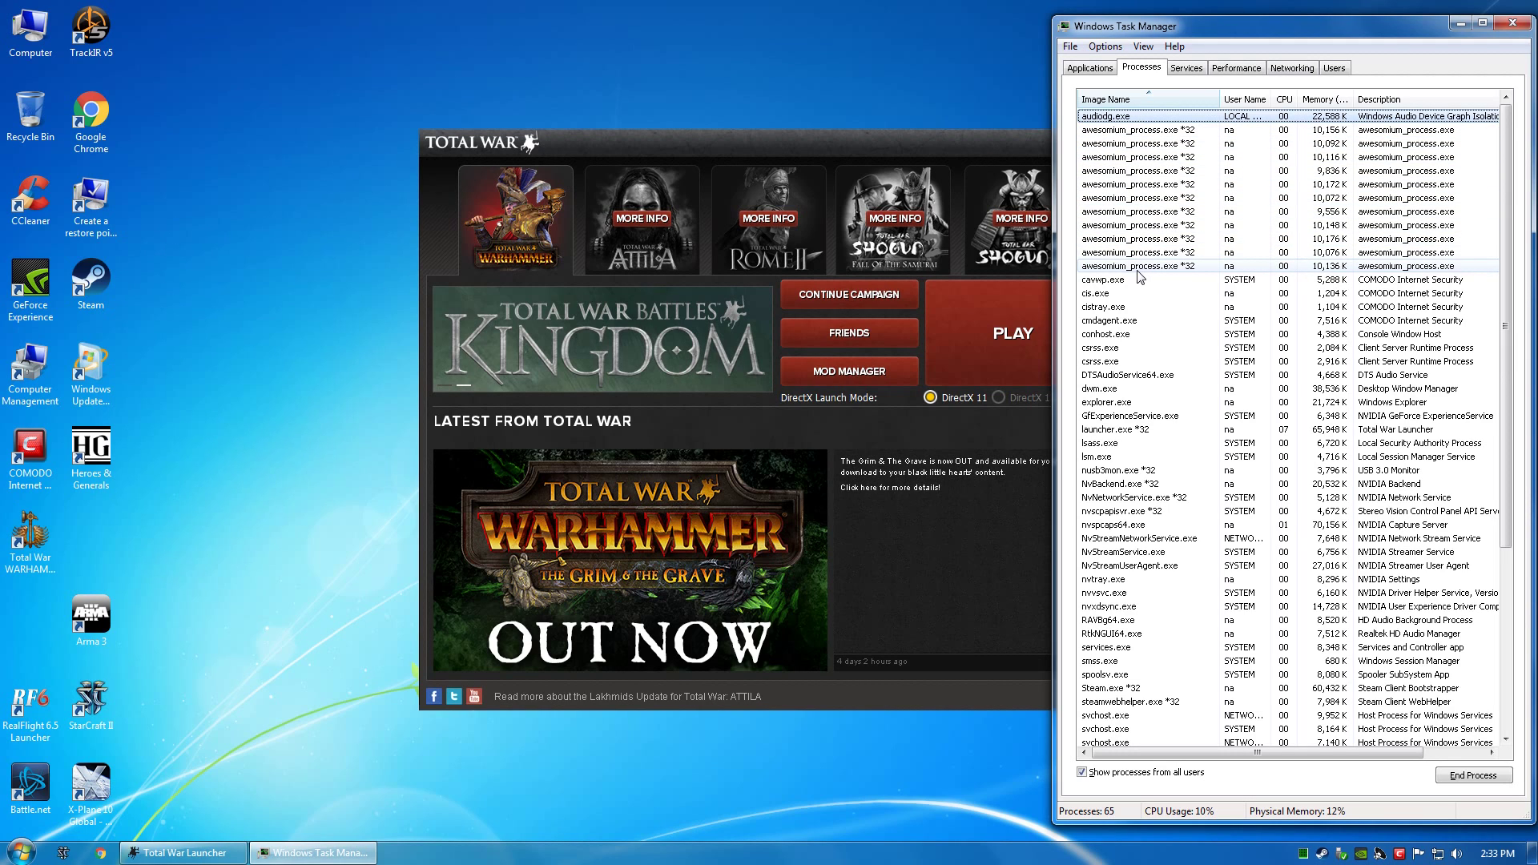
# Move the Total War launcher left and press PLAY, watching its processes vanish from Task Manager
pyautogui.scroll(-3, 1153, 404)
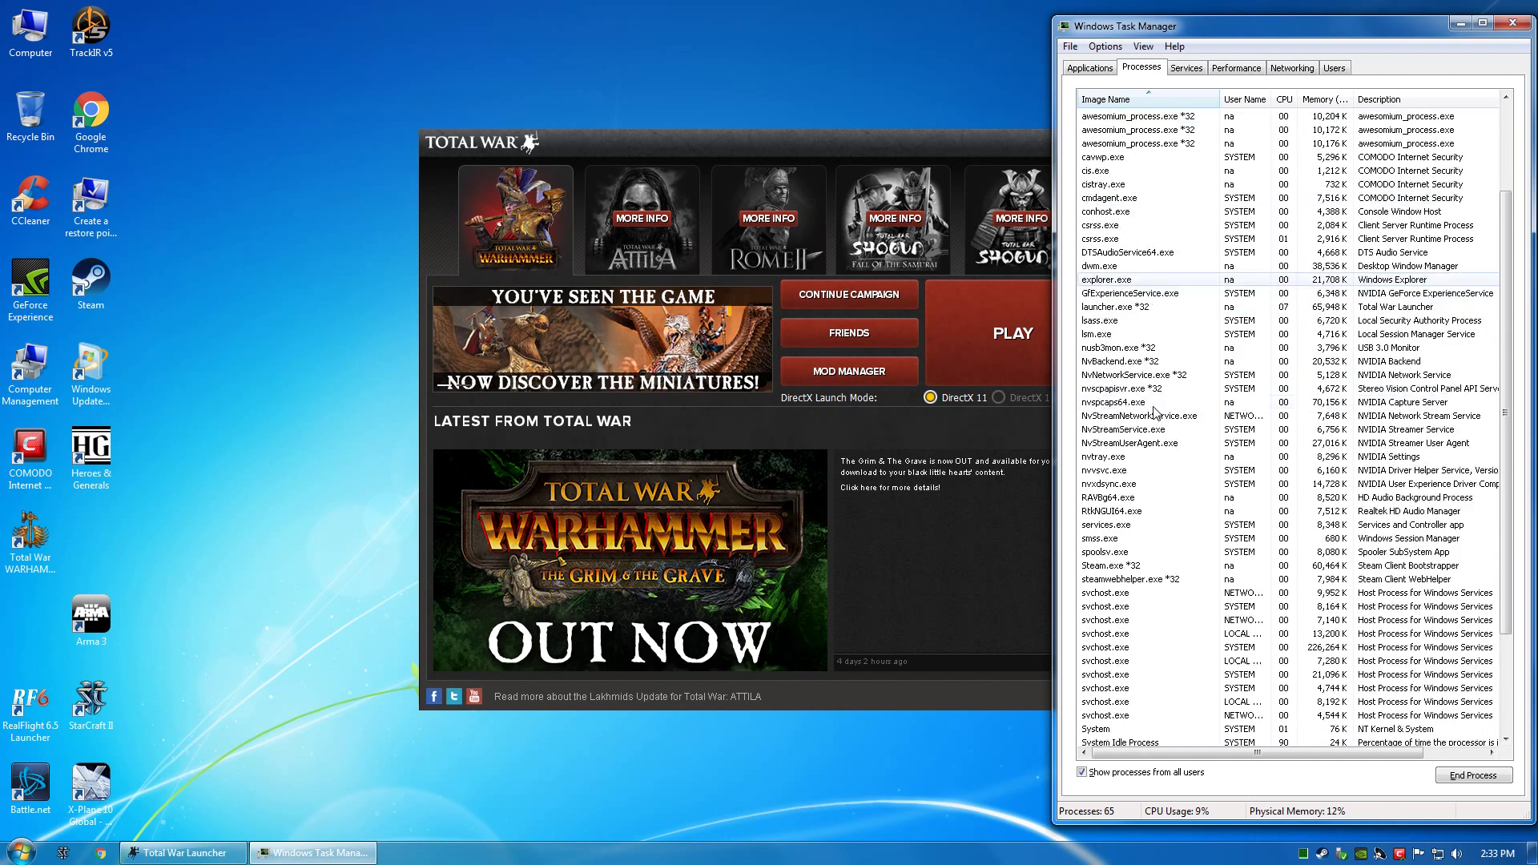
pyautogui.scroll(3, 1145, 361)
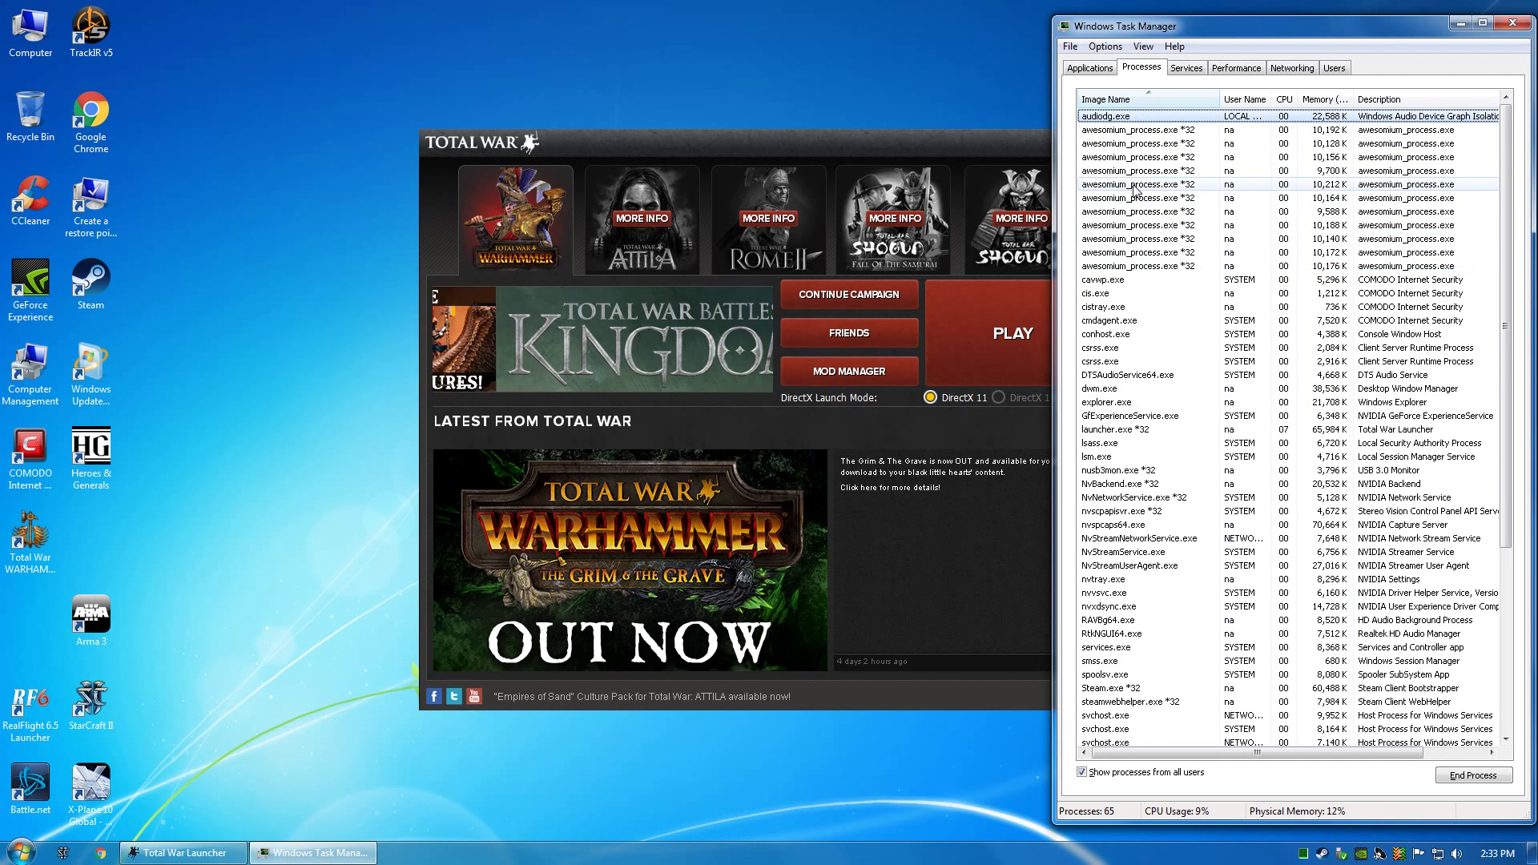
pyautogui.click(1048, 142)
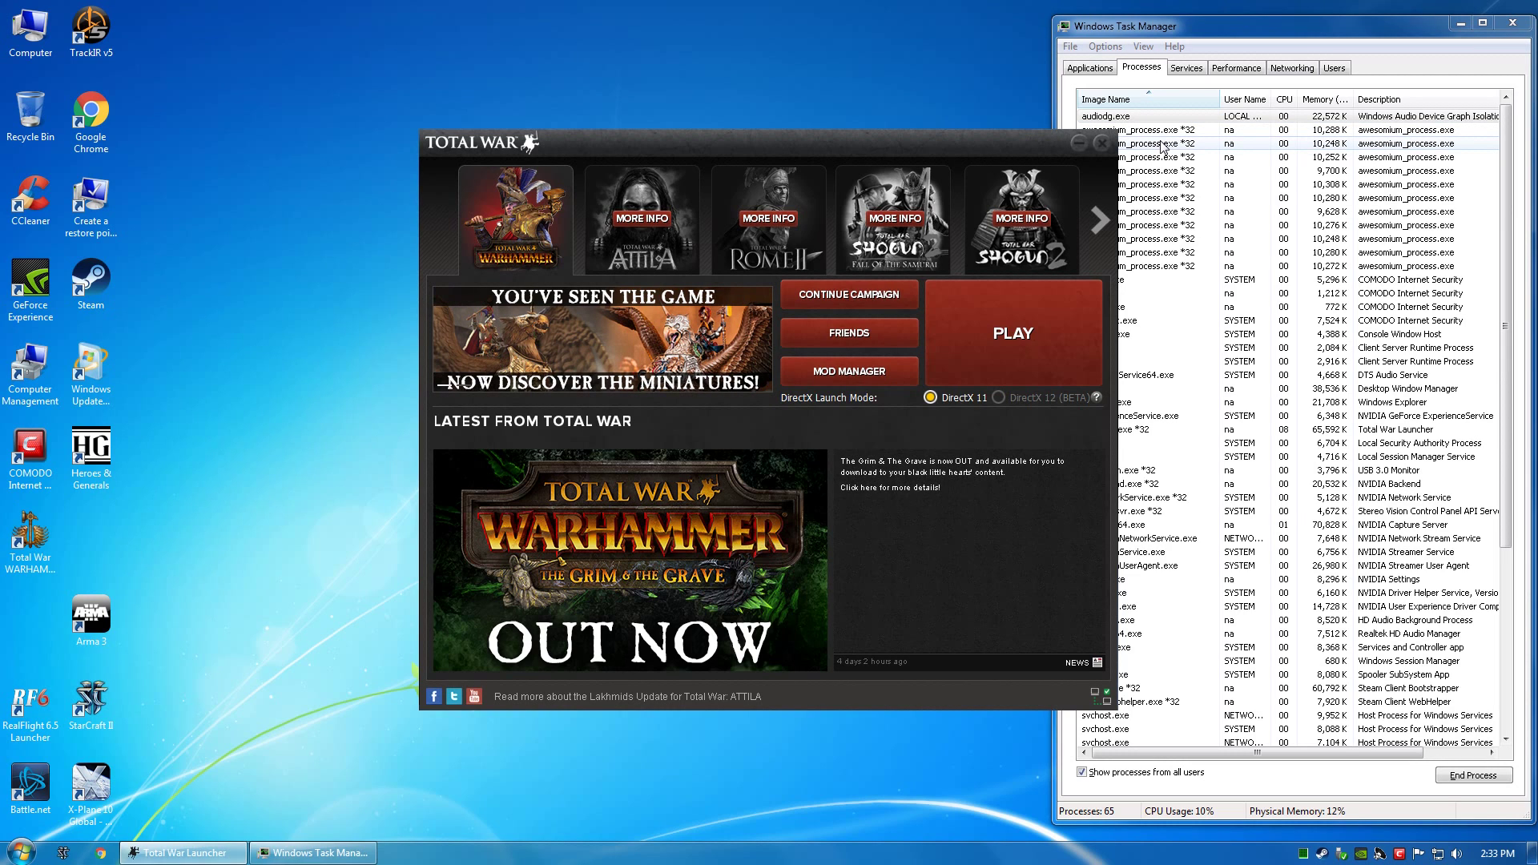
pyautogui.moveTo(1031, 136); pyautogui.dragTo(945, 131)
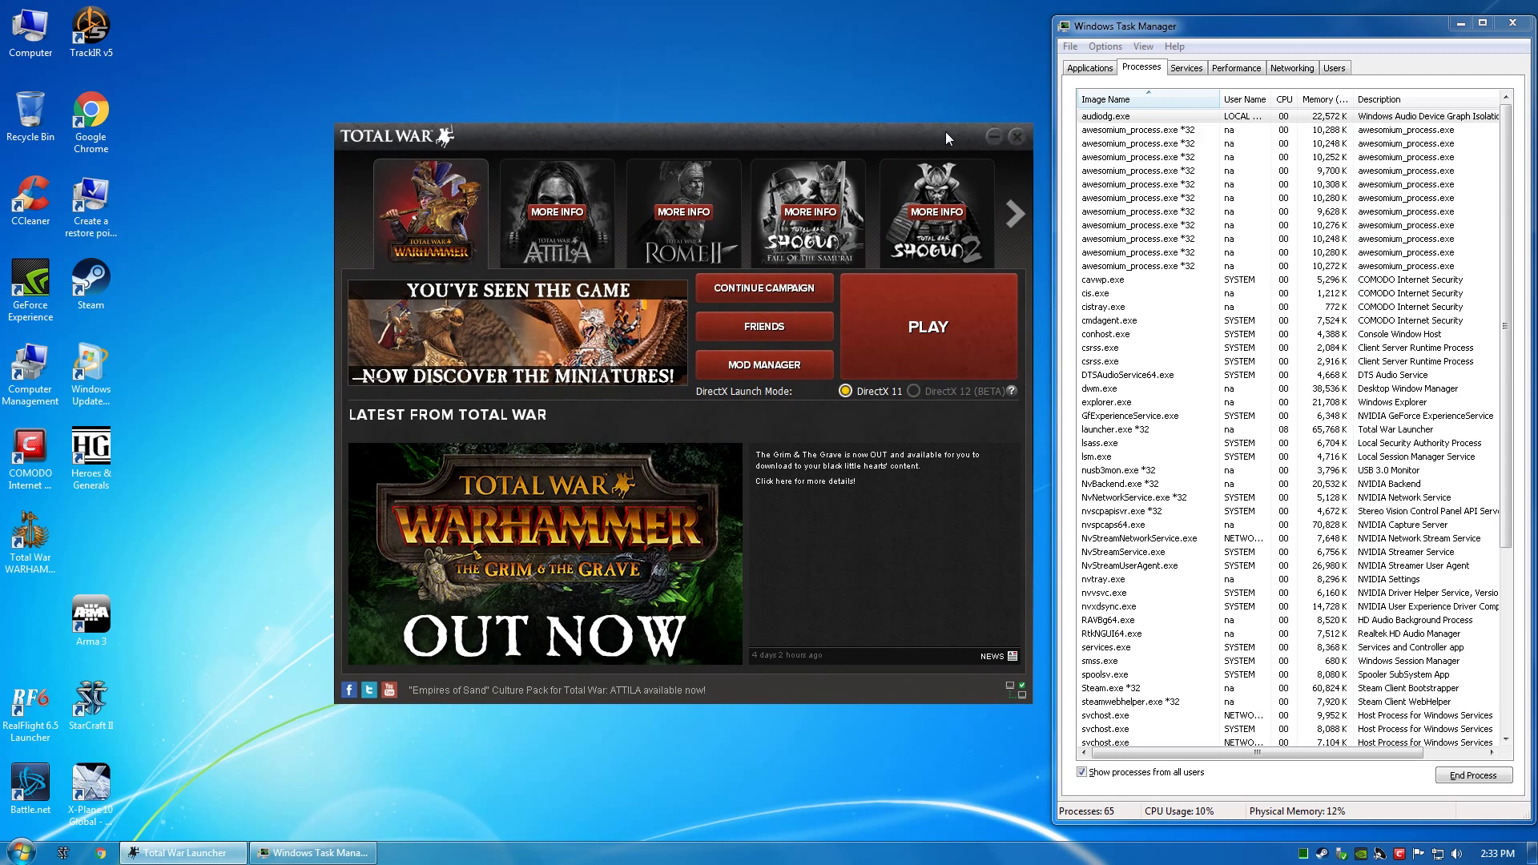
pyautogui.click(926, 308)
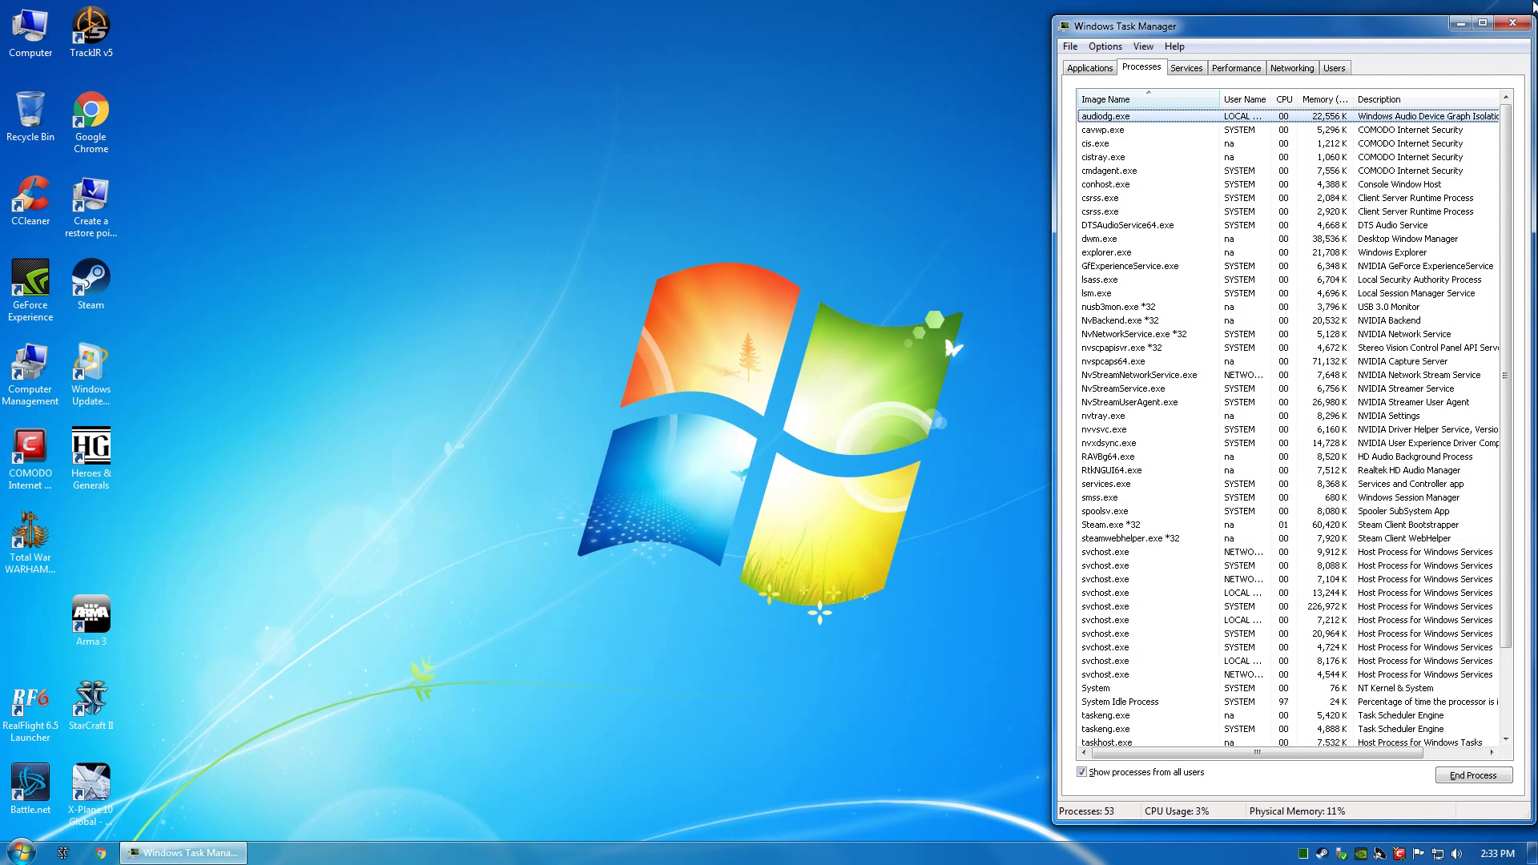
# Close Task Manager and compare the SideBySide Event 33 VC90 error with the support article's resolution
pyautogui.click(1514, 23)
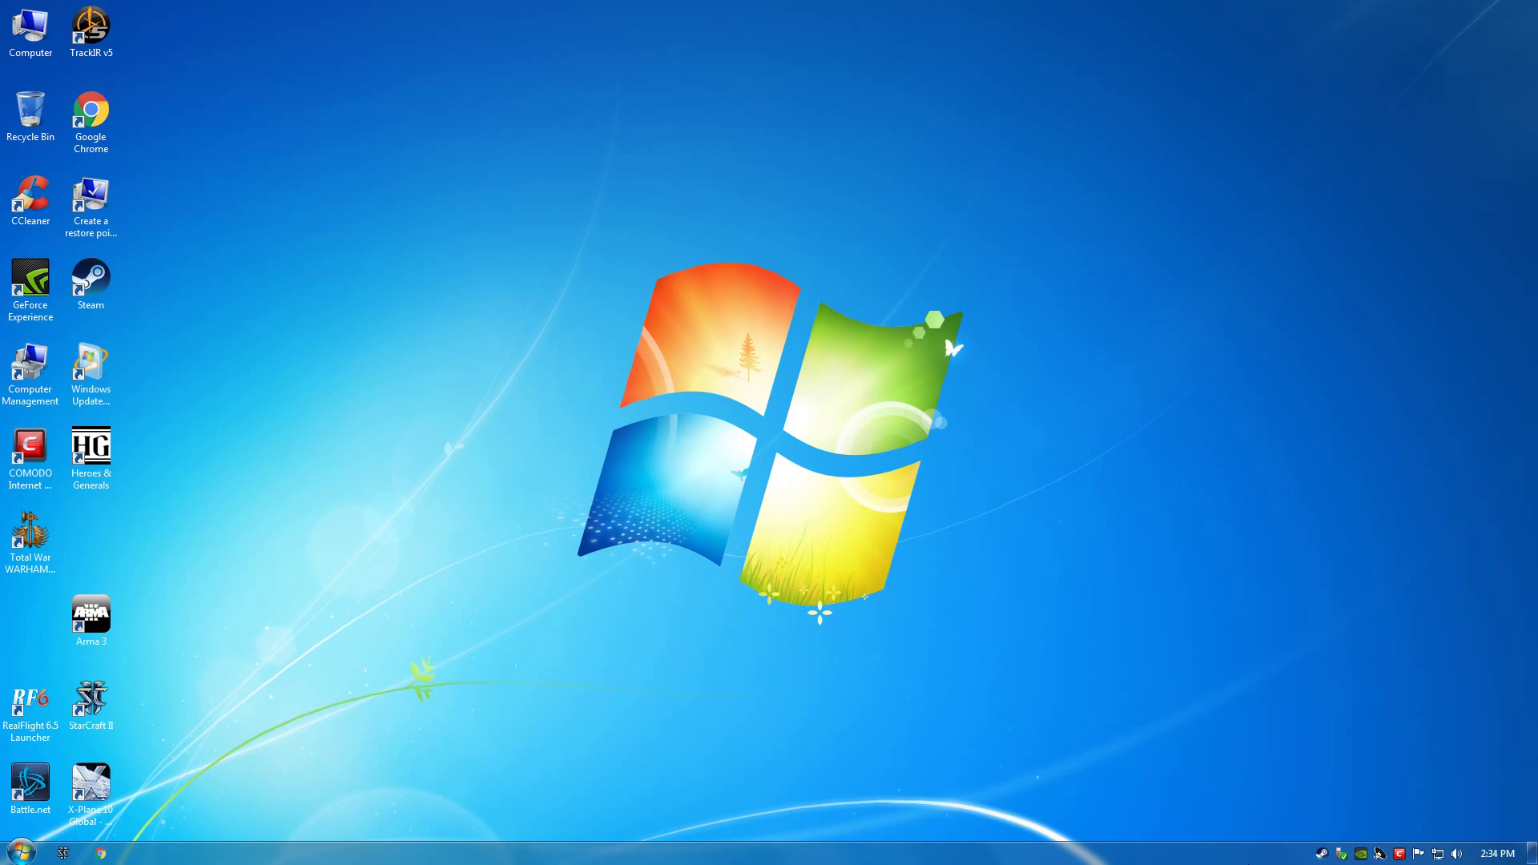
pyautogui.rightClick(1322, 855)
pyautogui.click(1332, 843)
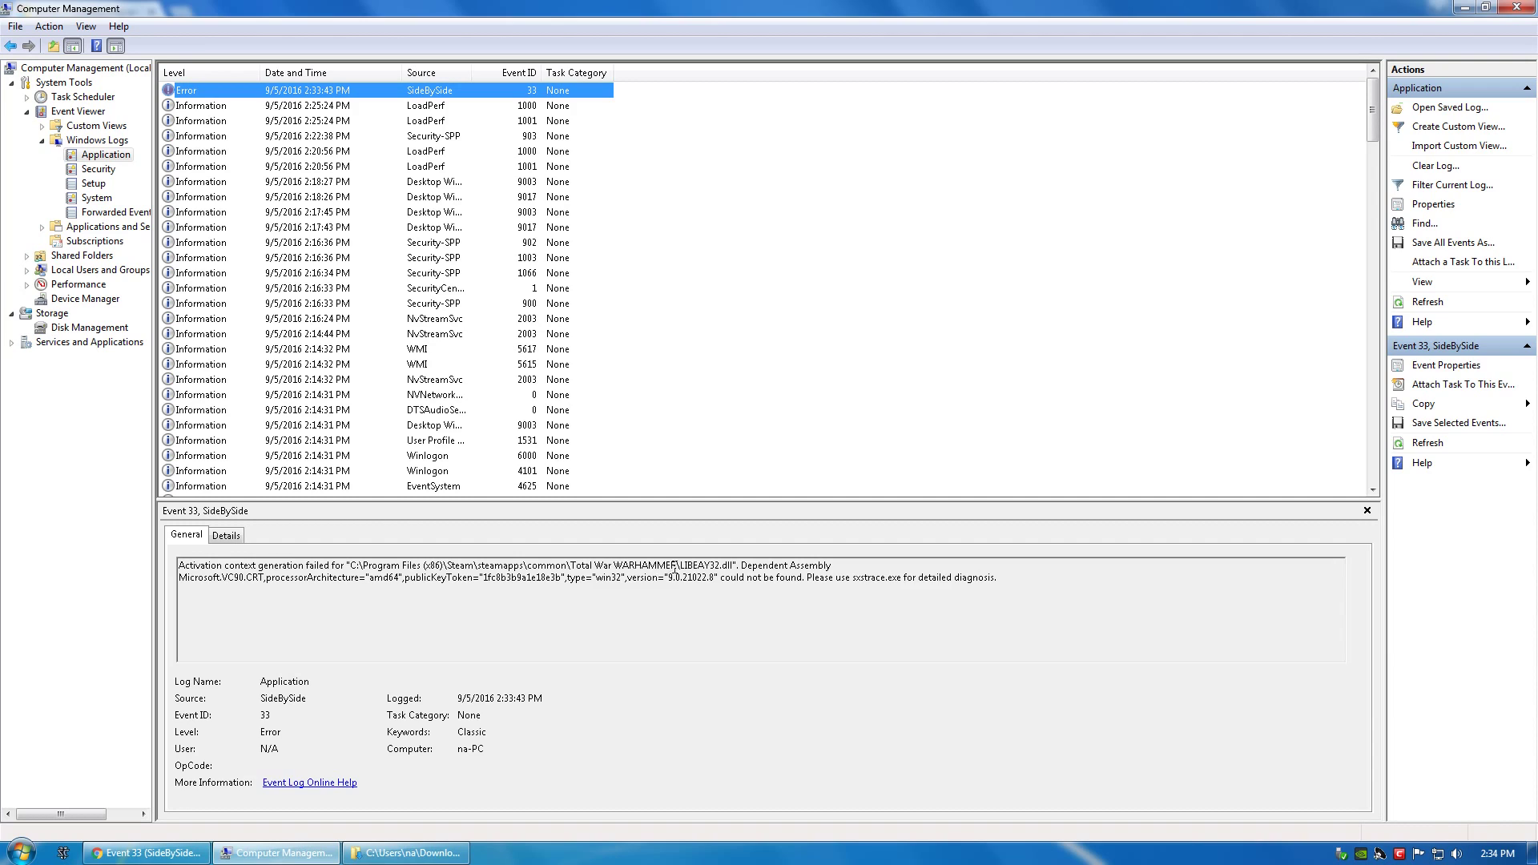
pyautogui.hotkey('alt', 'Tab')
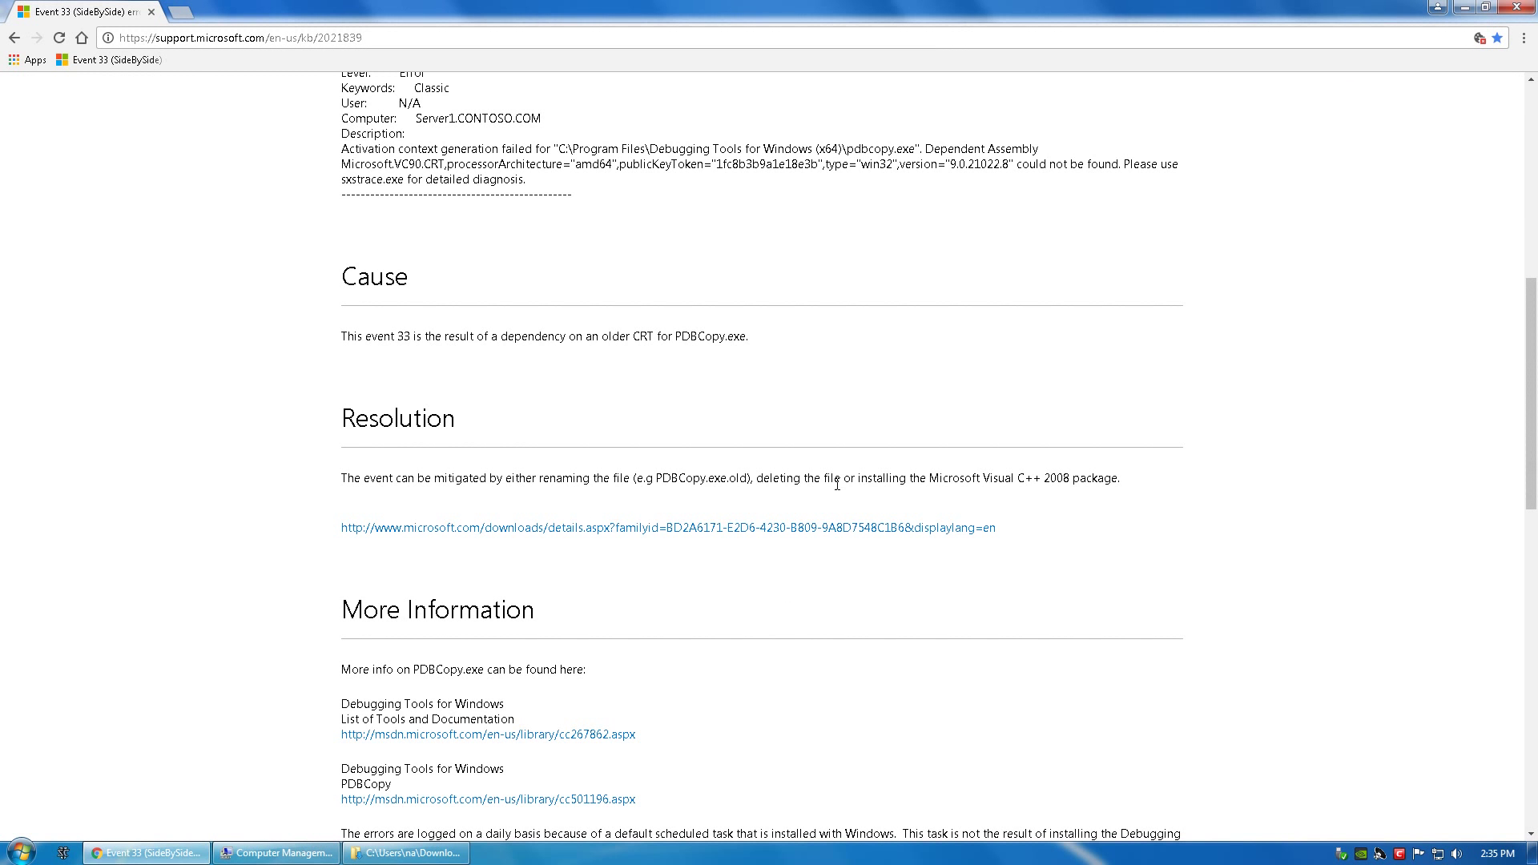
pyautogui.moveTo(930, 478); pyautogui.dragTo(1030, 478)
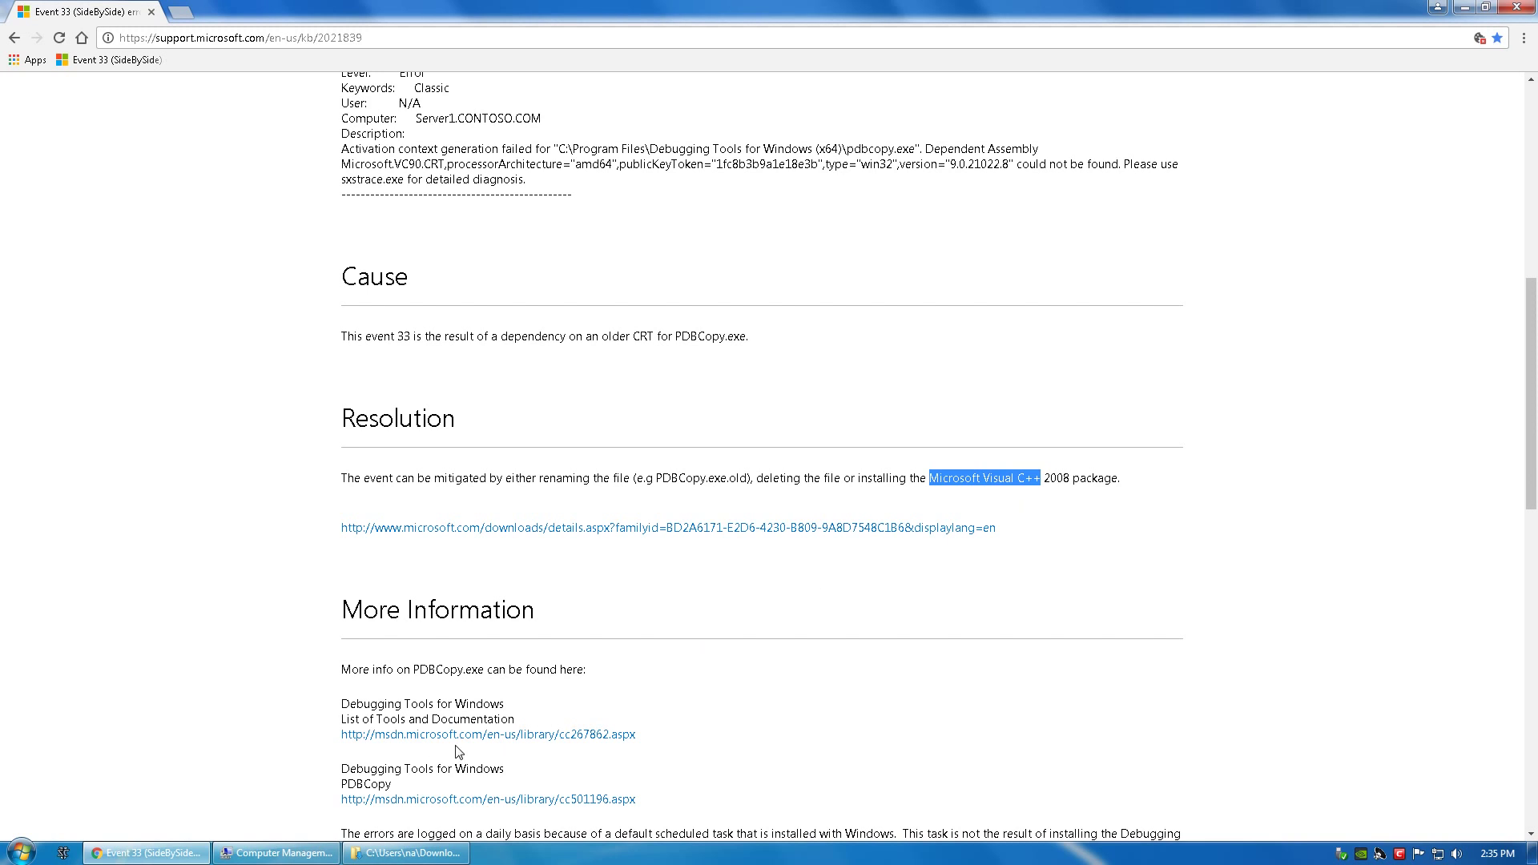
pyautogui.click(232, 850)
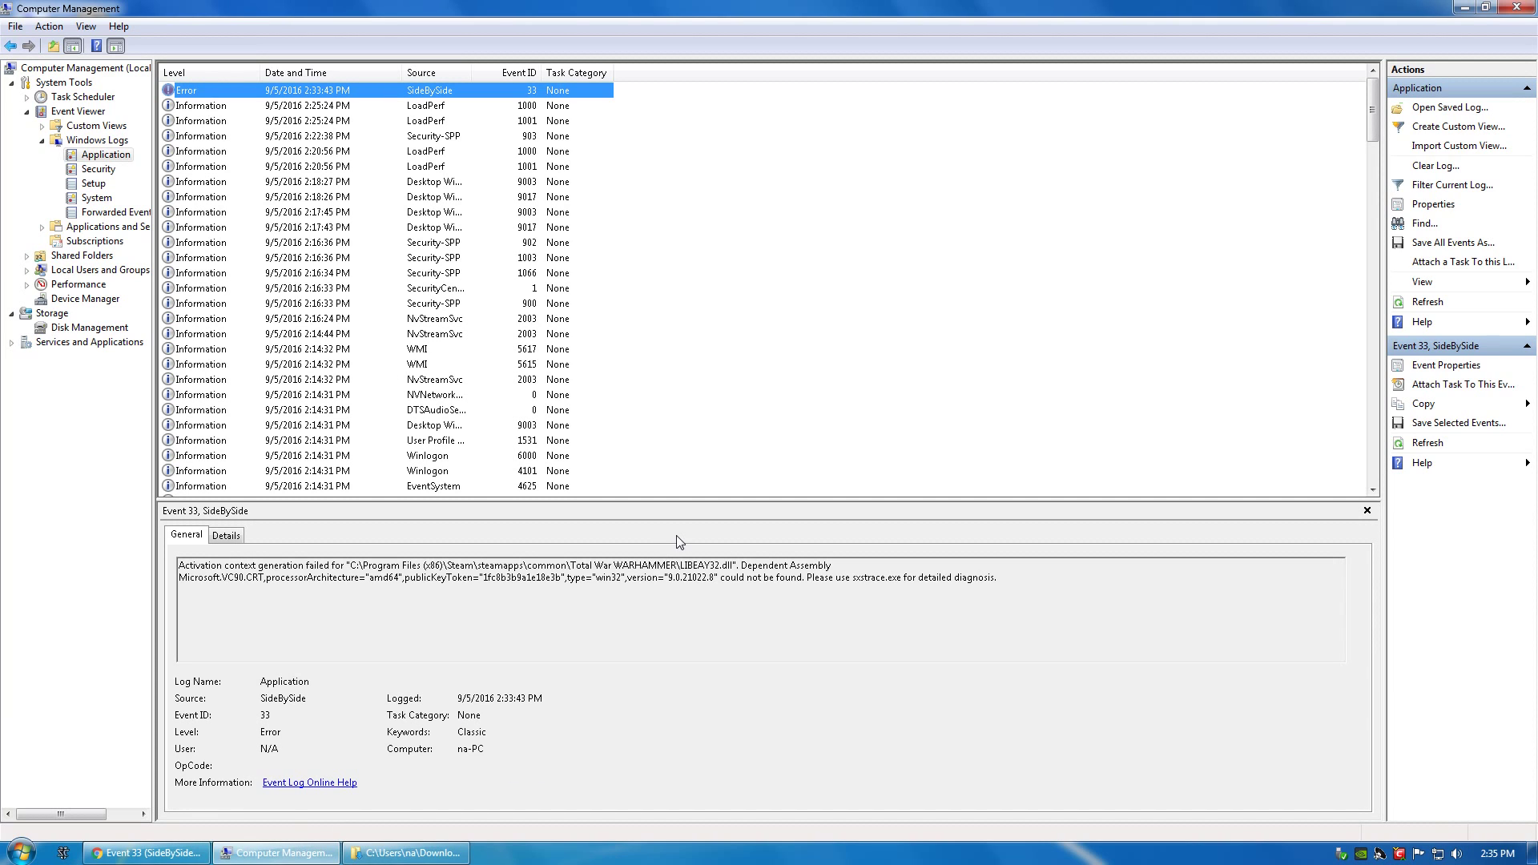
# Reload the Event 33 support article in Chrome and review its title
pyautogui.click(148, 852)
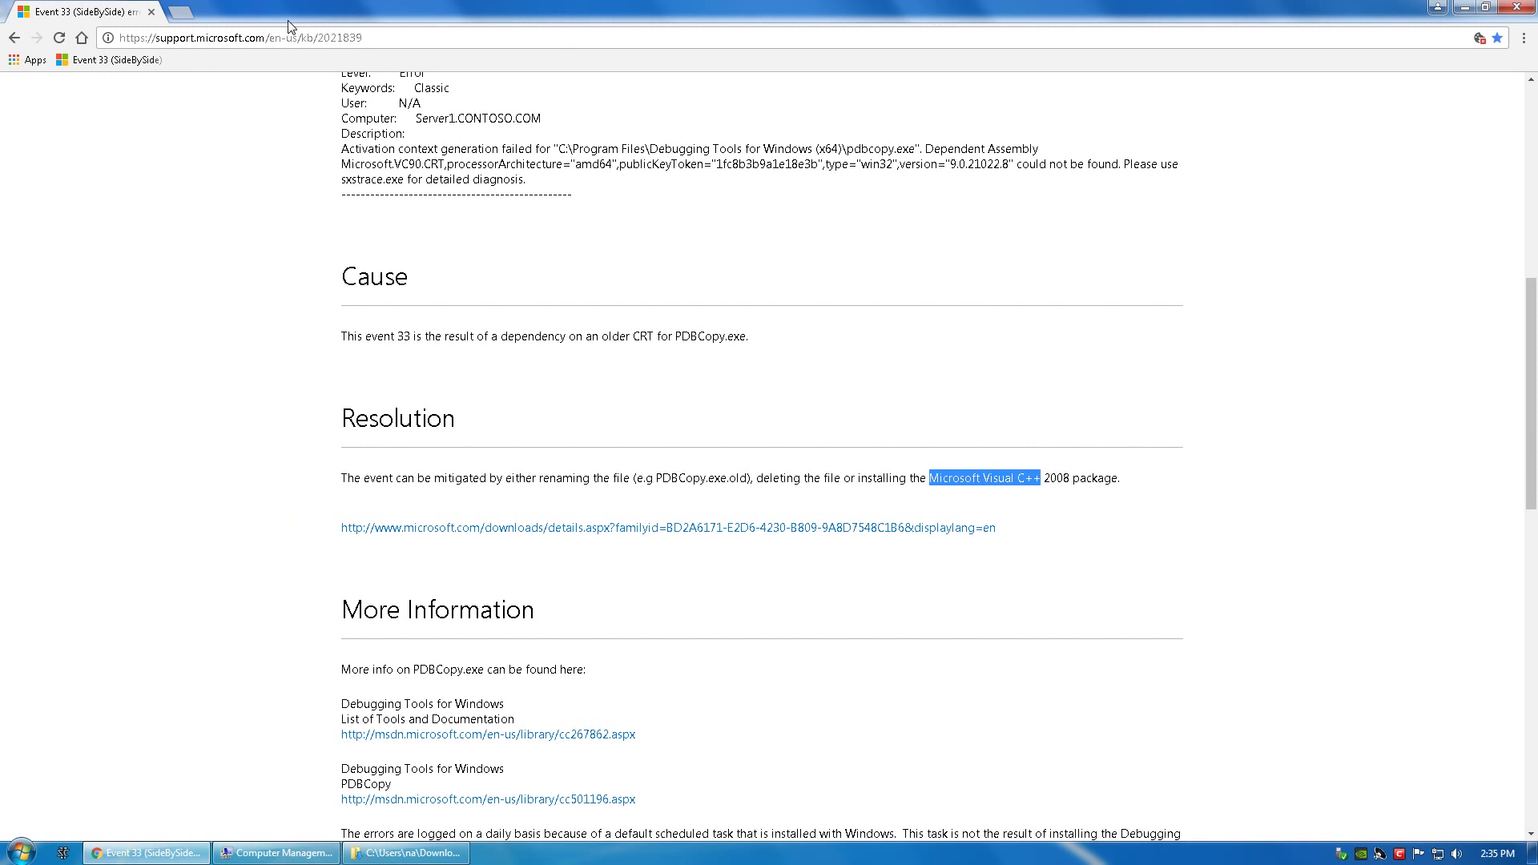
pyautogui.click(102, 64)
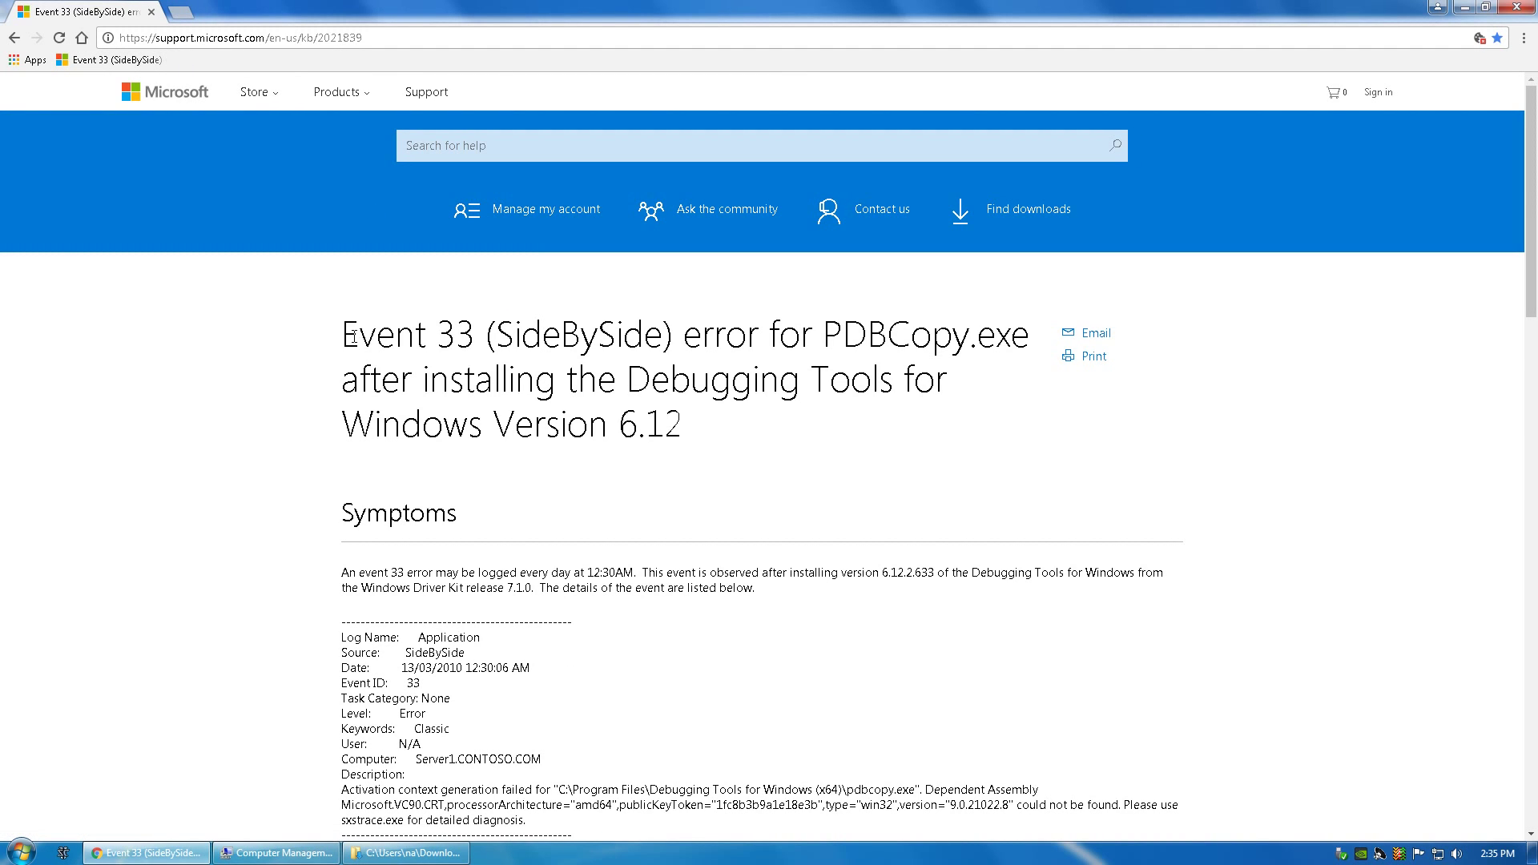
pyautogui.moveTo(359, 333); pyautogui.dragTo(1025, 335)
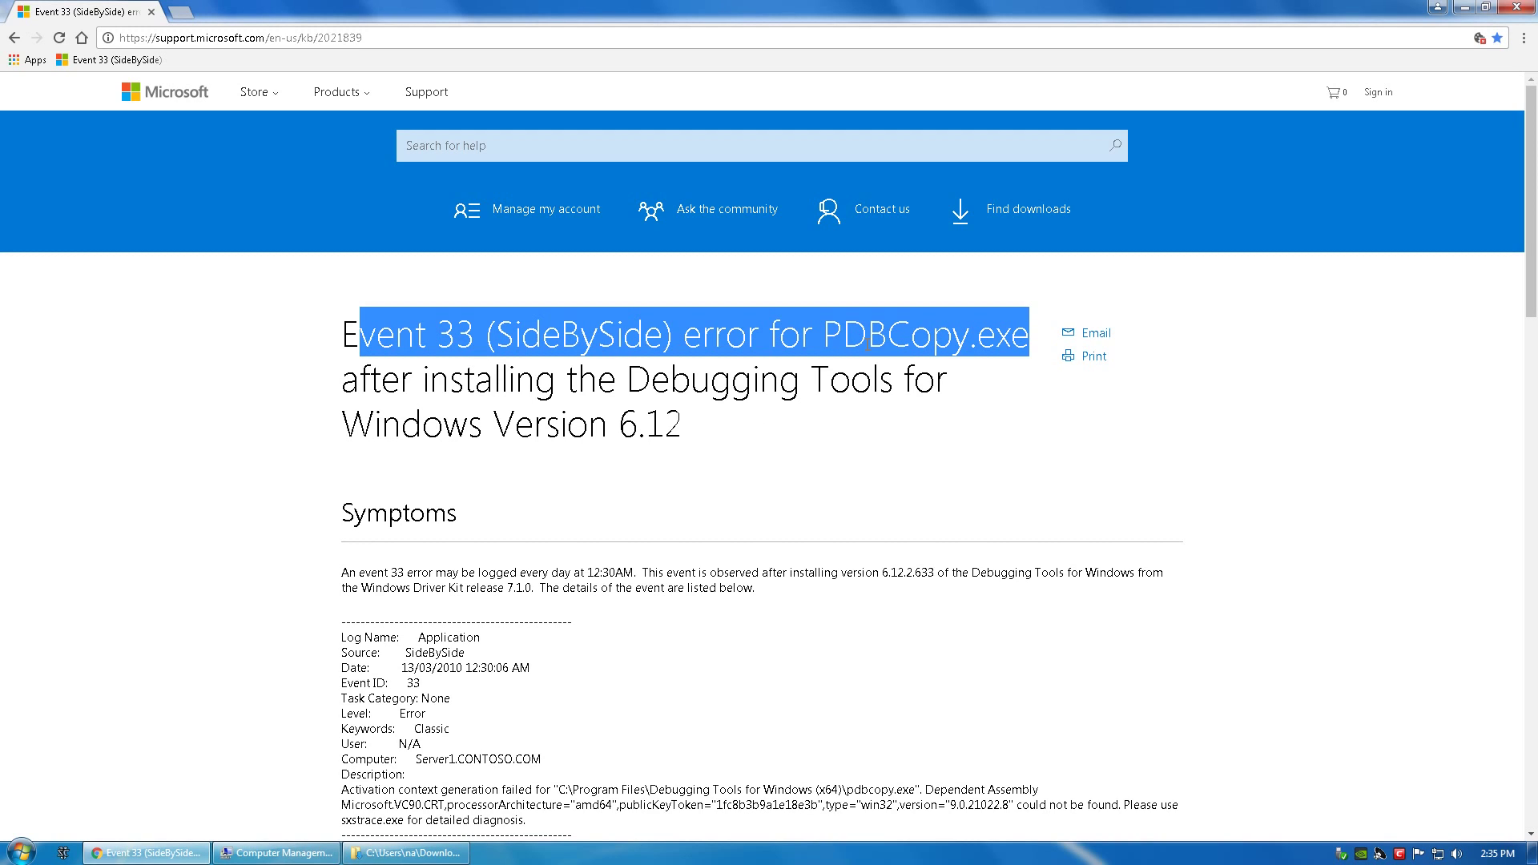
pyautogui.click(463, 397)
pyautogui.scroll(-13, 413, 432)
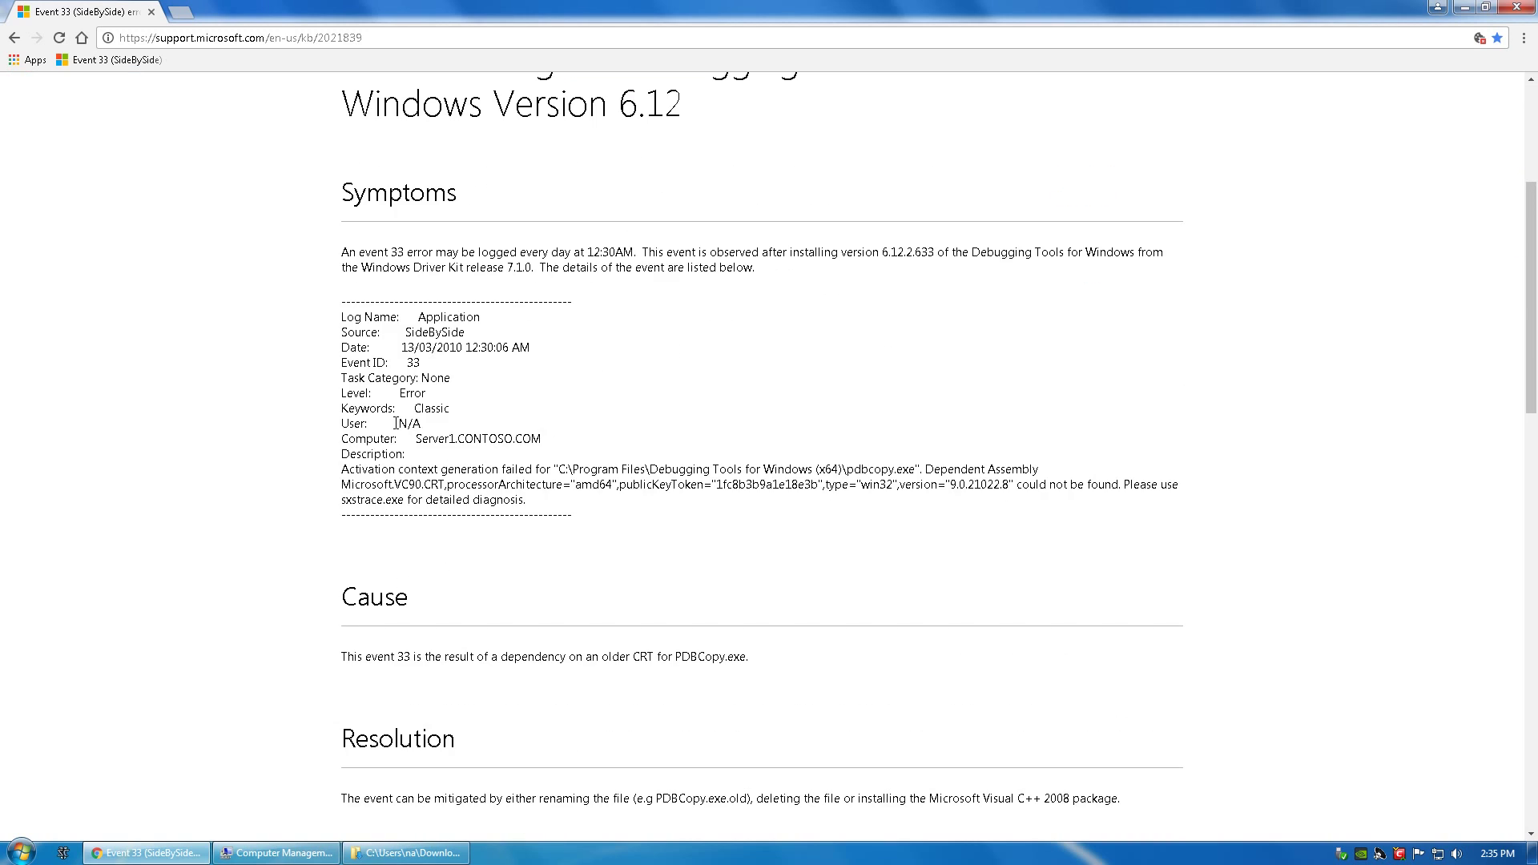
pyautogui.scroll(4, 408, 437)
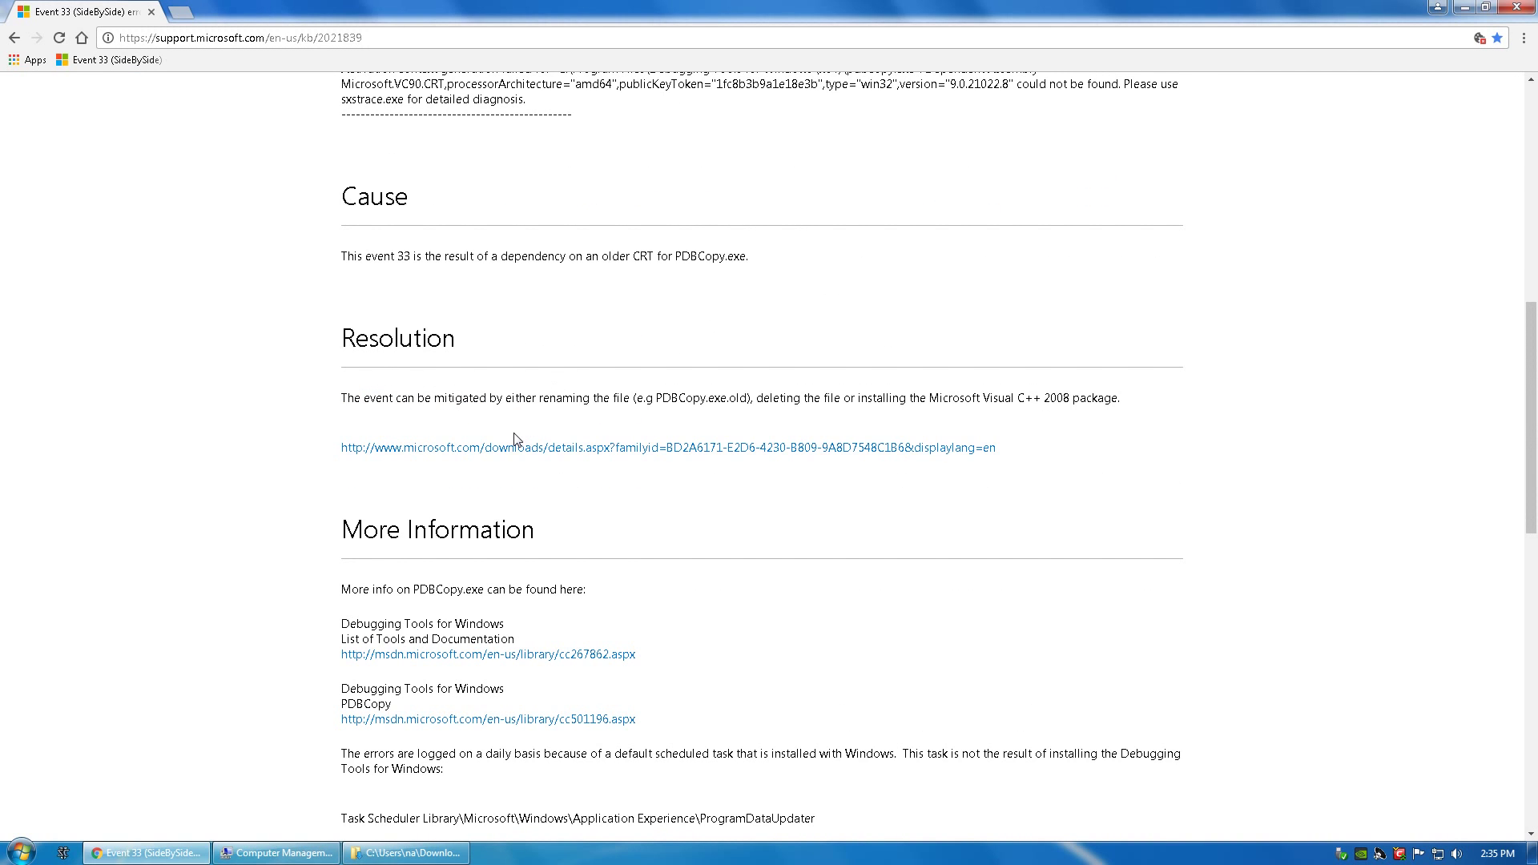
# Follow the Visual C++ 2008 Redistributable (x64) download link and check the language setting
pyautogui.moveTo(930, 398); pyautogui.dragTo(1120, 399)
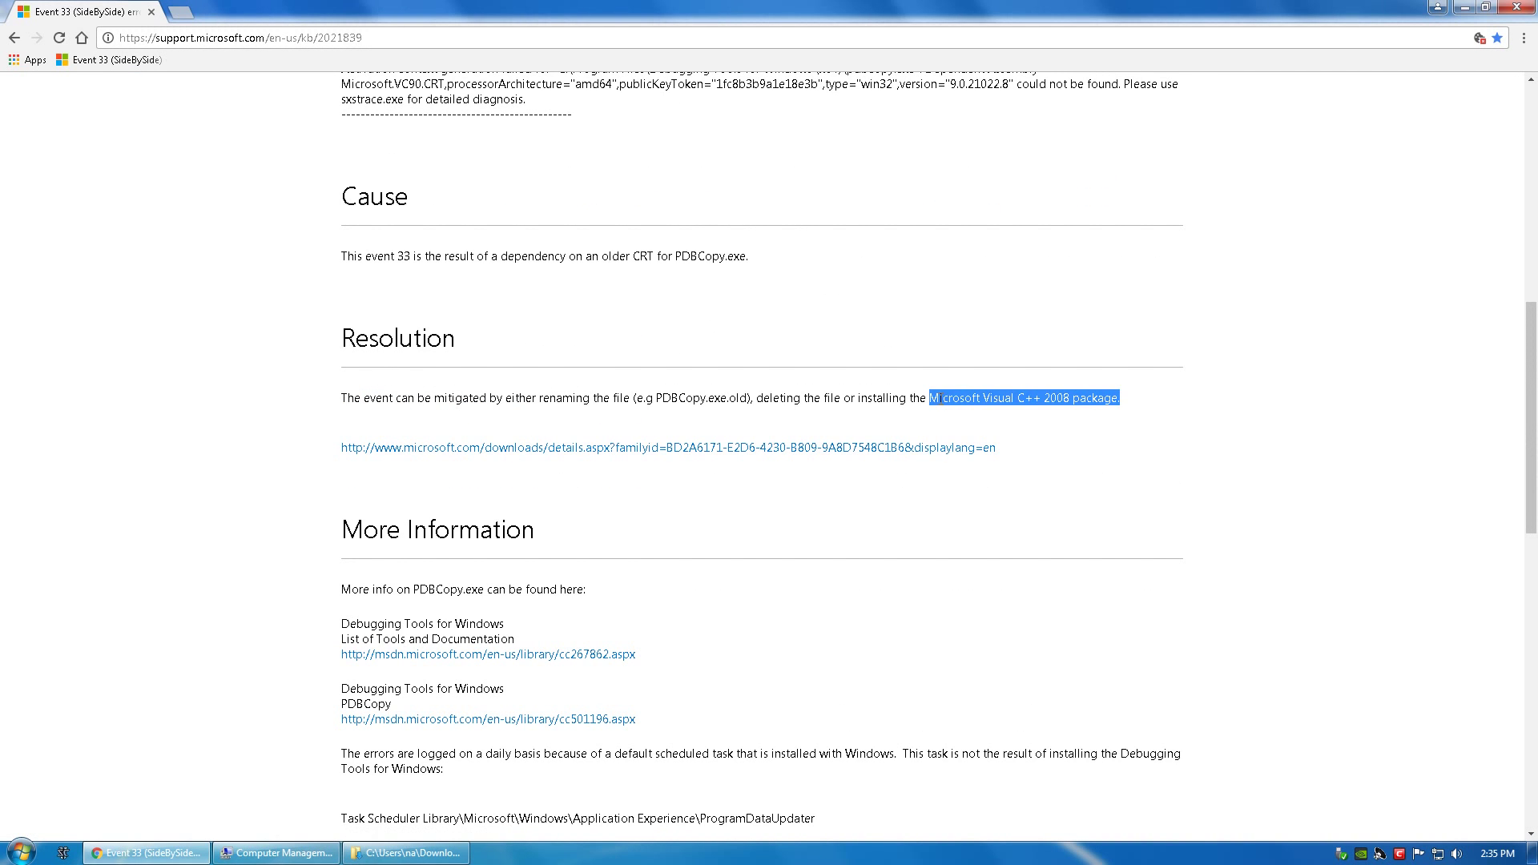
pyautogui.scroll(1, 801, 432)
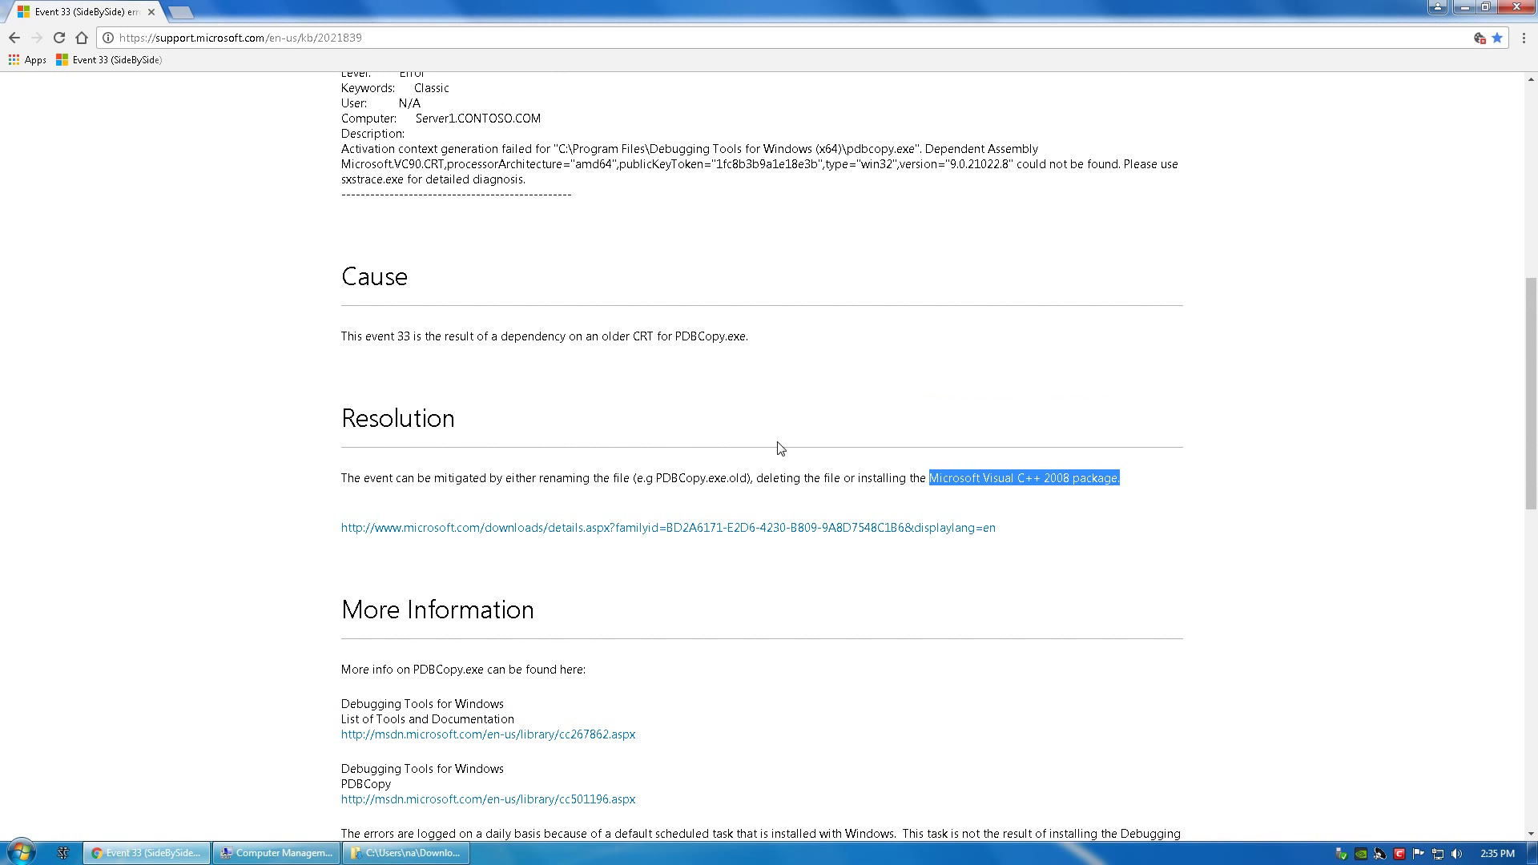
pyautogui.click(781, 526)
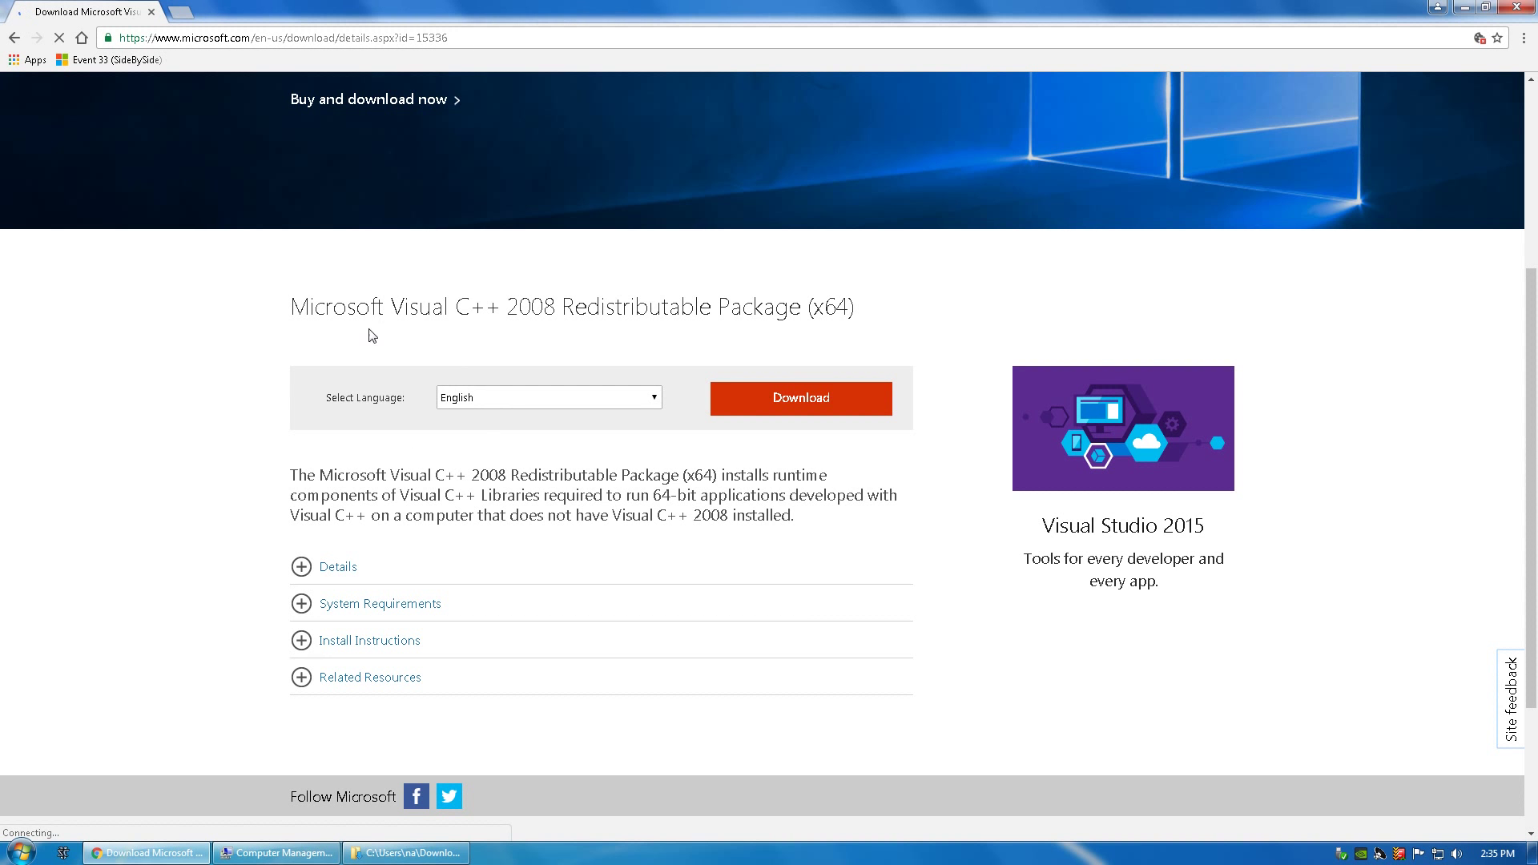
pyautogui.click(565, 401)
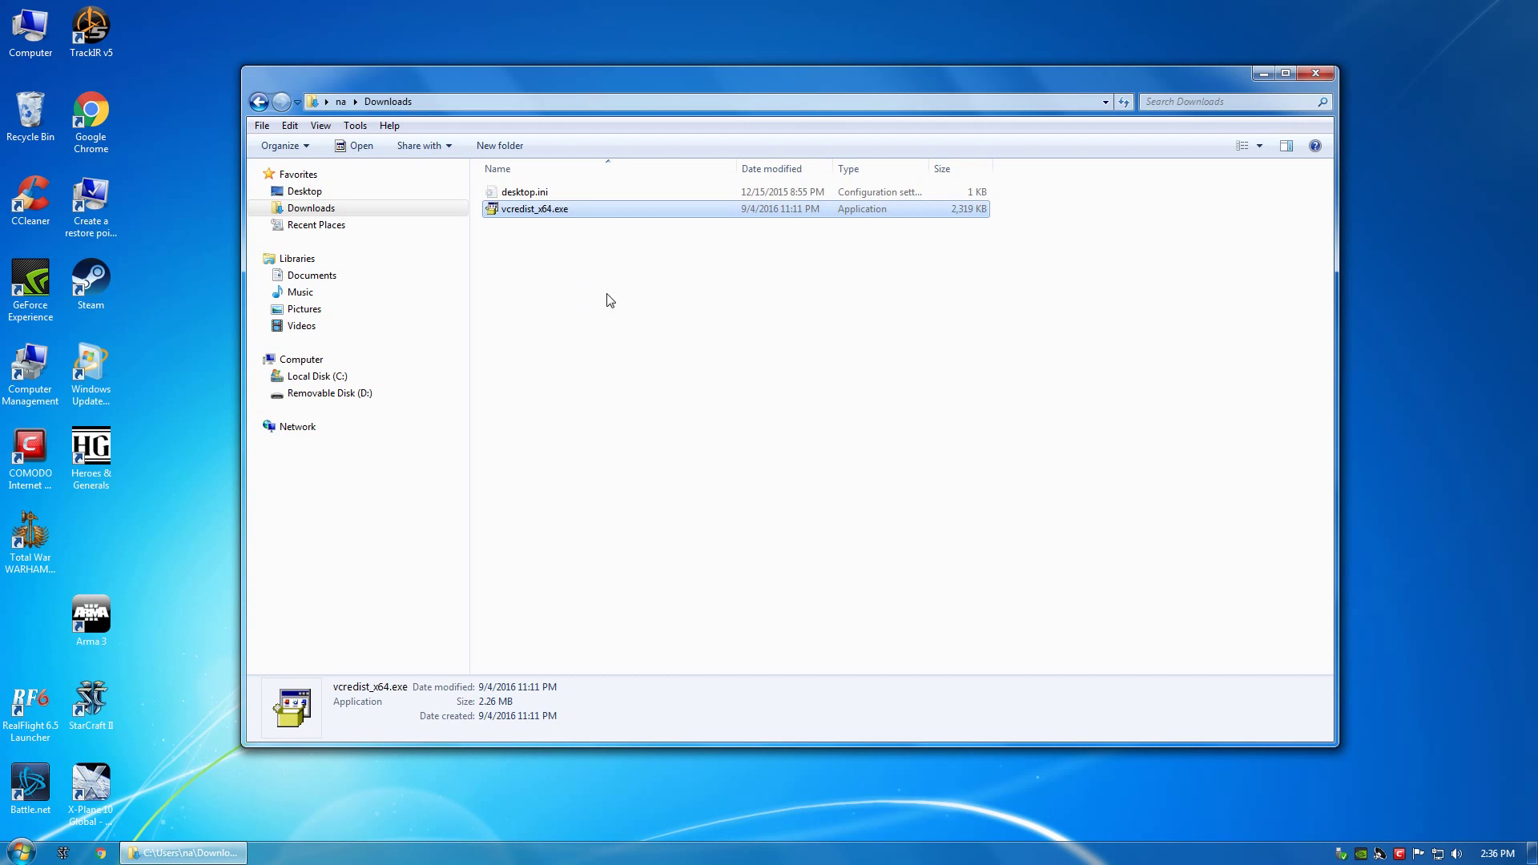
# Exit the COMODO security suite from the notification area
pyautogui.rightClick(1400, 855)
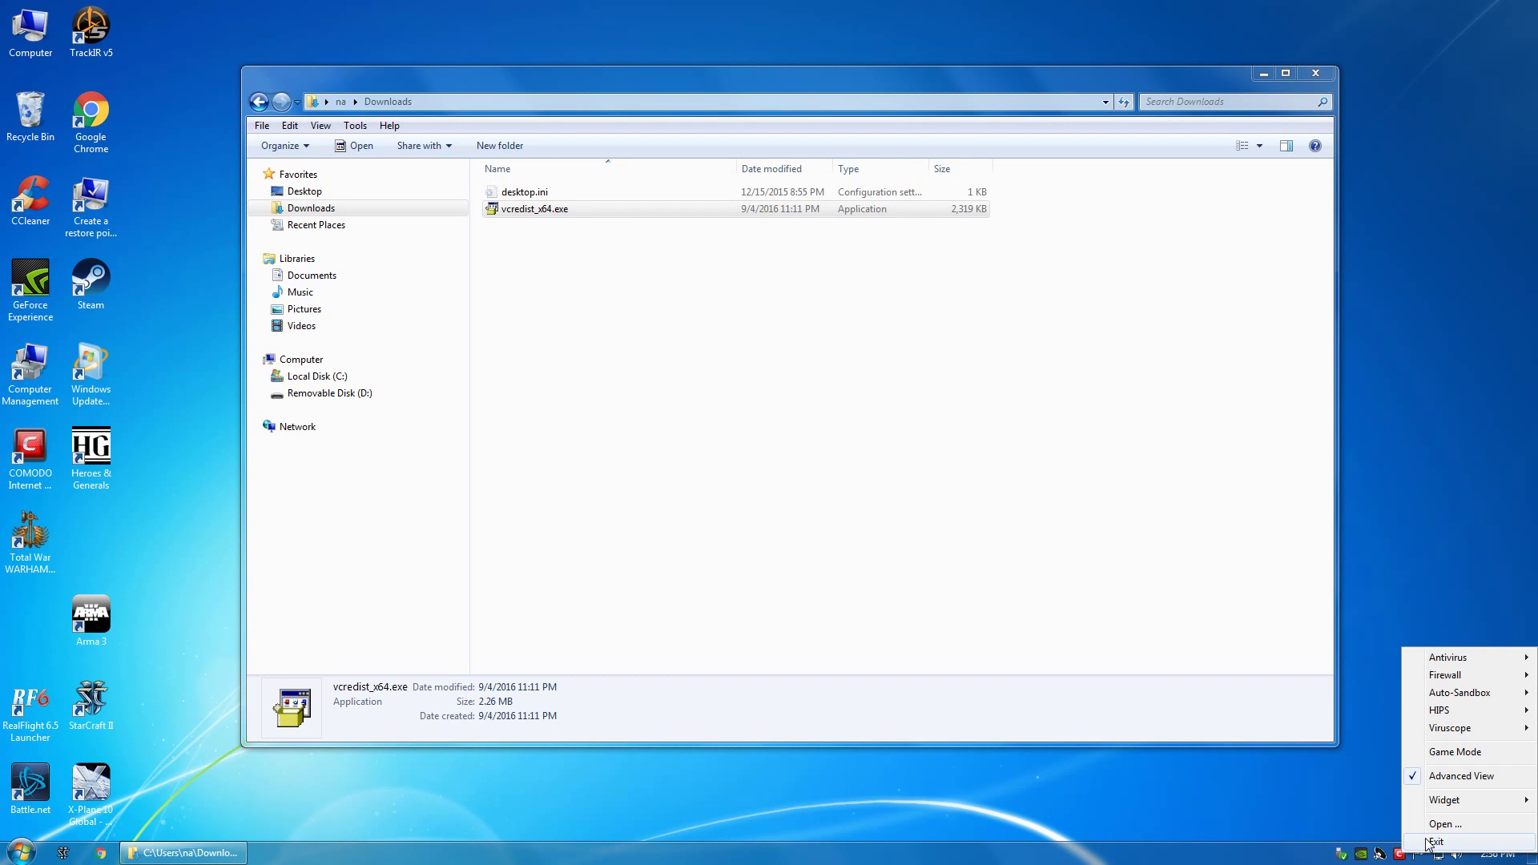
pyautogui.click(1431, 842)
pyautogui.click(724, 462)
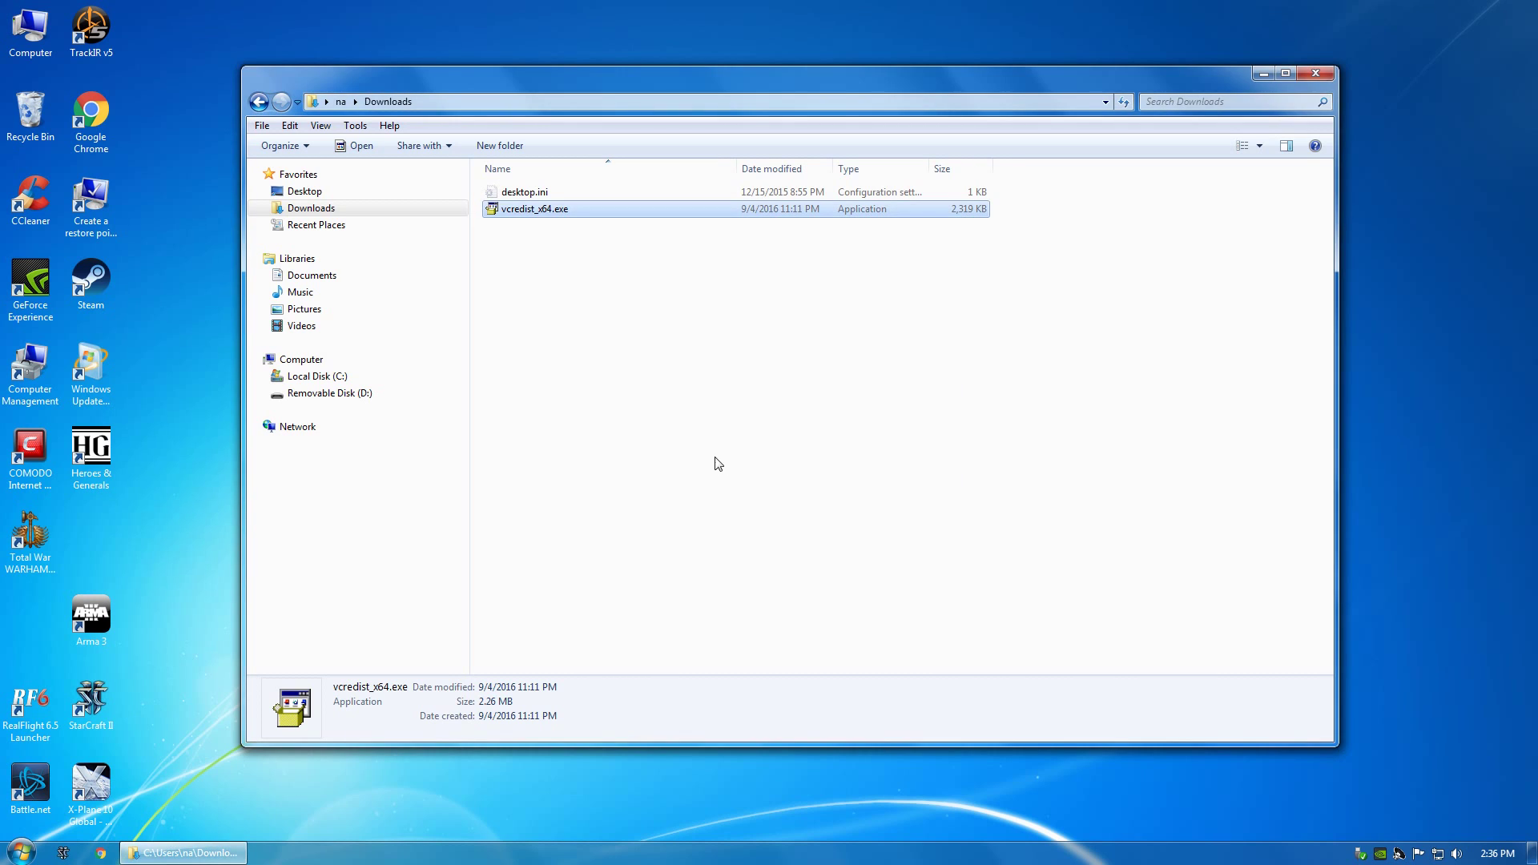
# View the Certification Path of vcredist_x64.exe's Microsoft Corporation signing certificate
pyautogui.rightClick(515, 216)
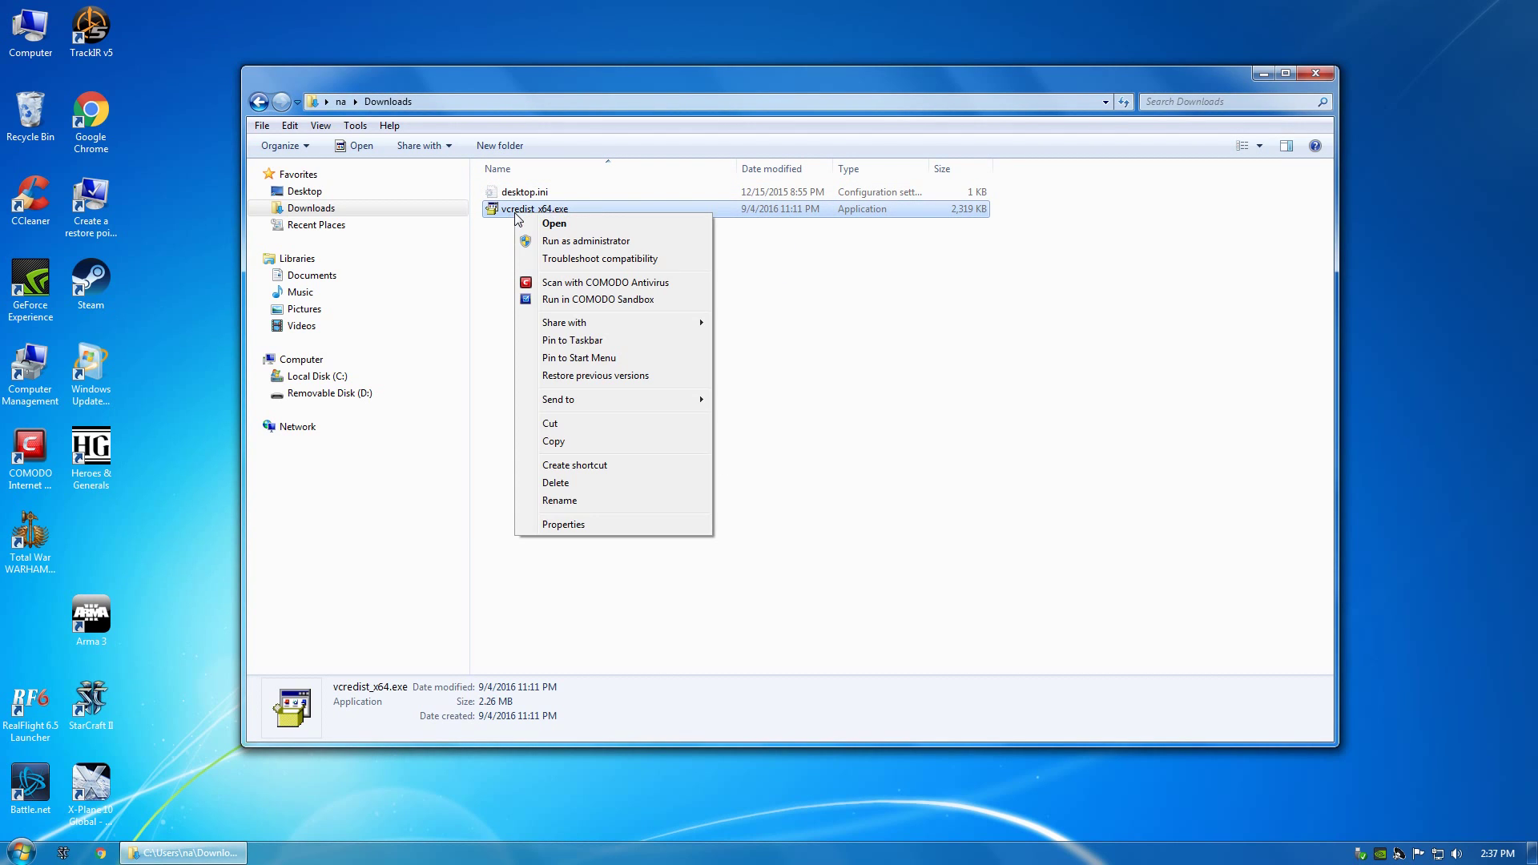
pyautogui.click(575, 525)
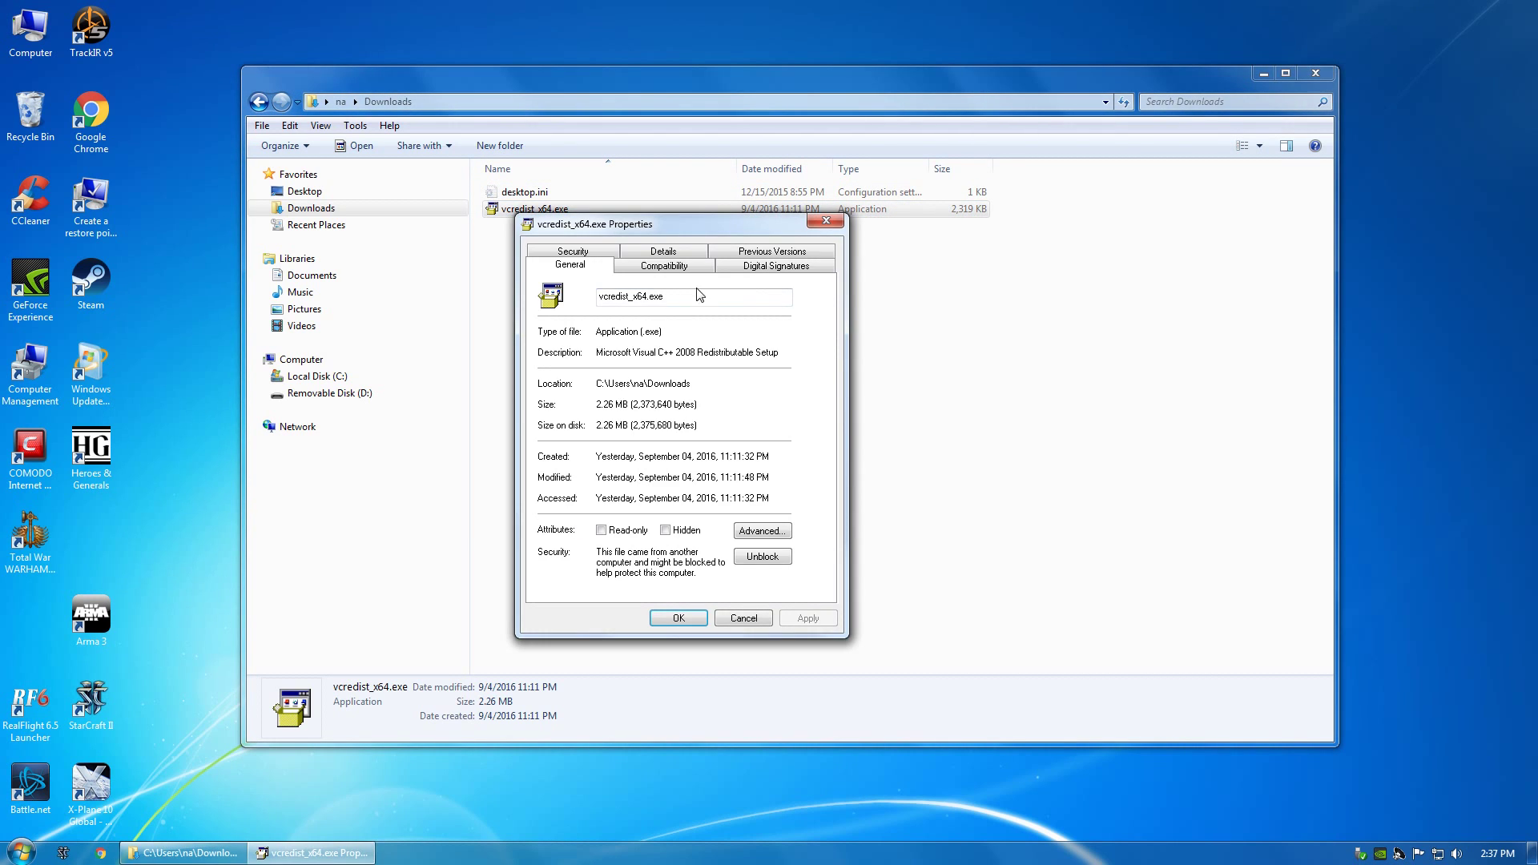
pyautogui.click(750, 270)
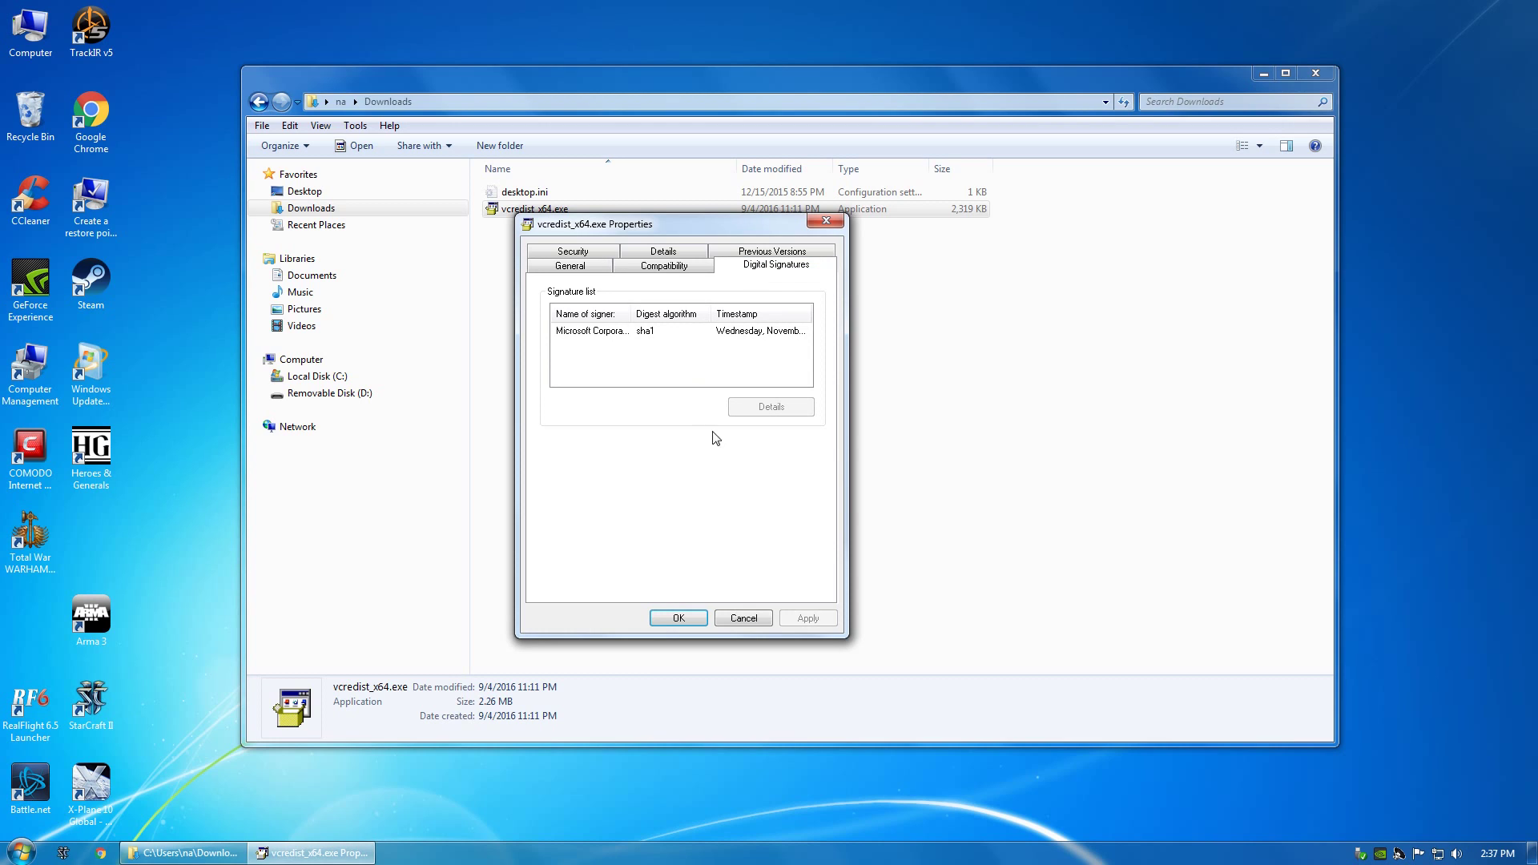
pyautogui.click(616, 331)
pyautogui.click(770, 405)
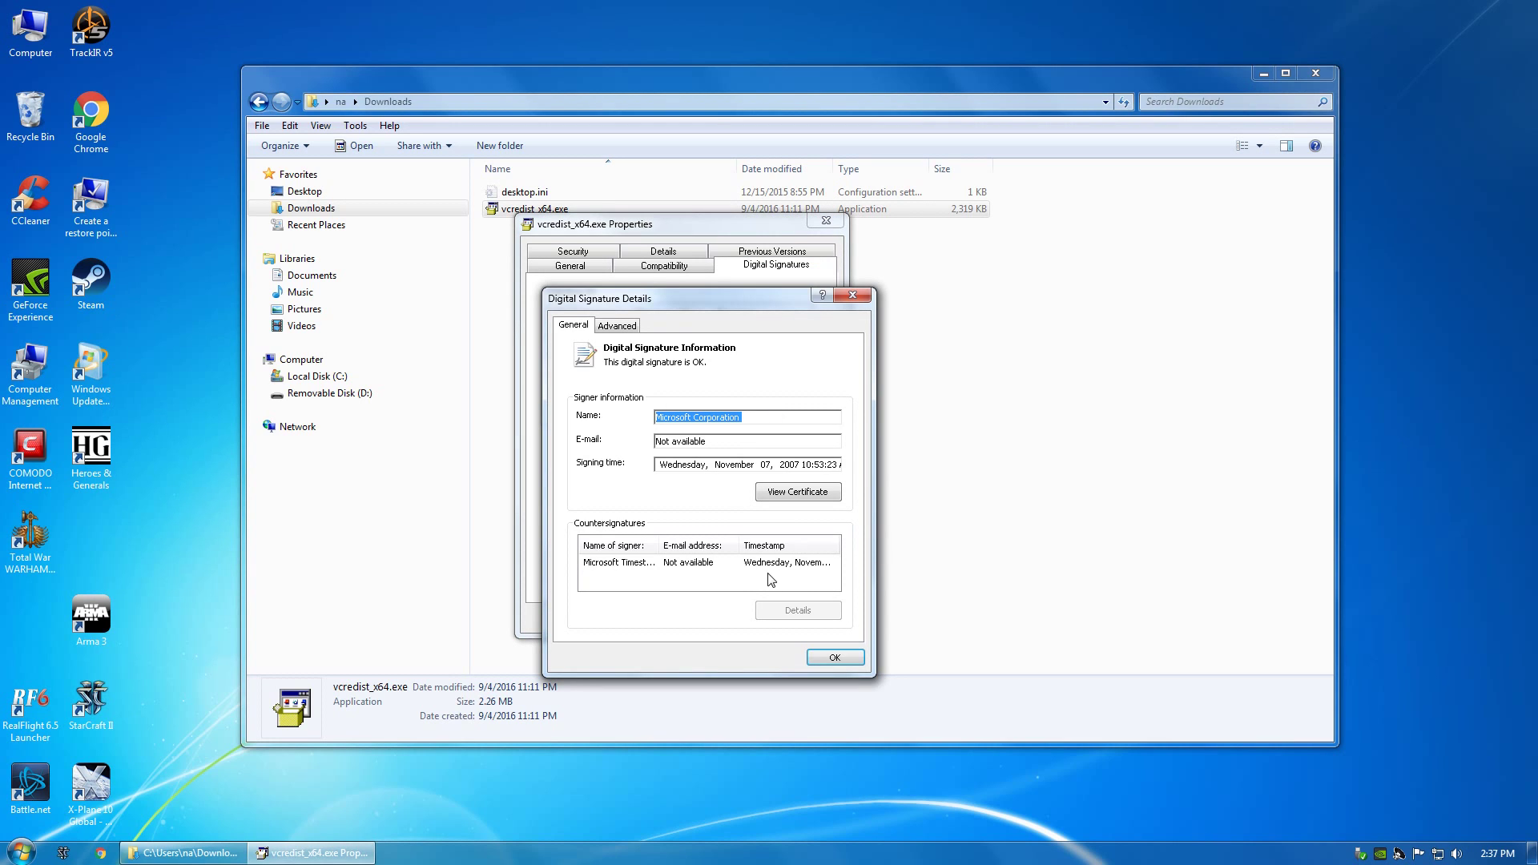
pyautogui.click(805, 494)
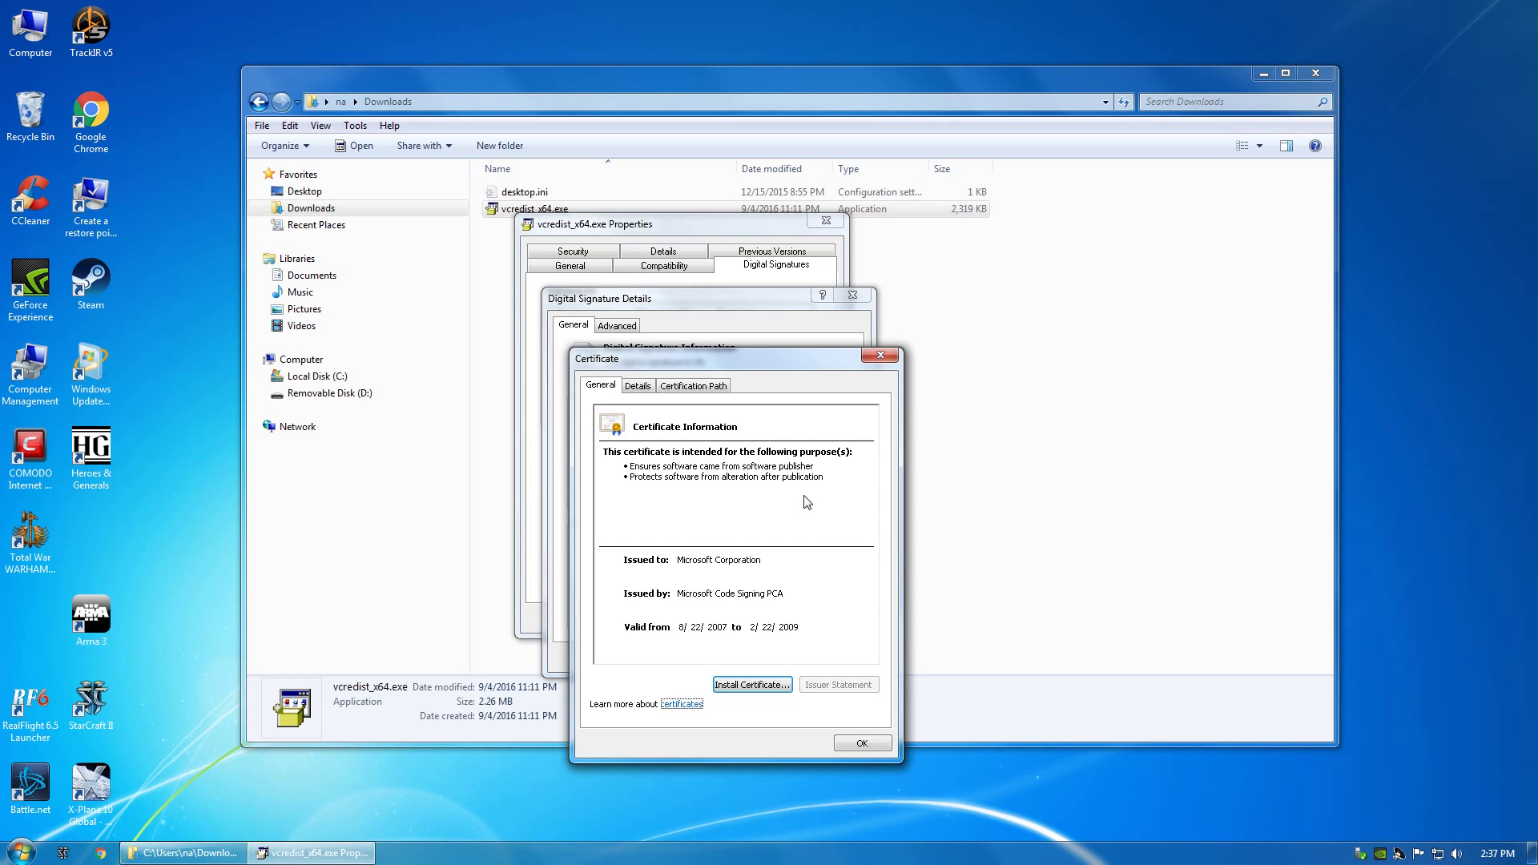
pyautogui.click(693, 388)
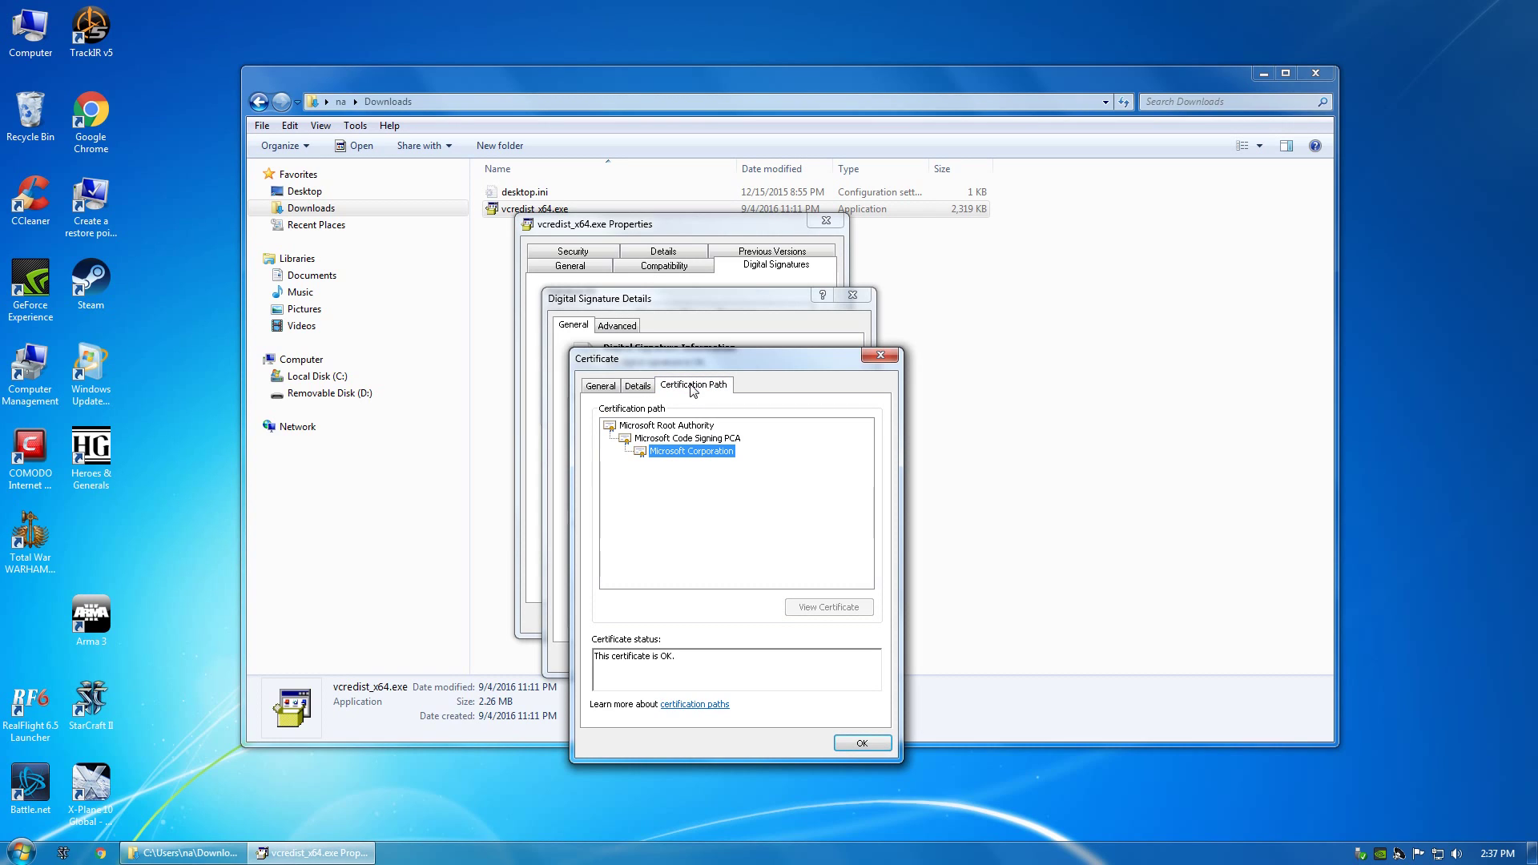
pyautogui.click(668, 427)
pyautogui.click(673, 440)
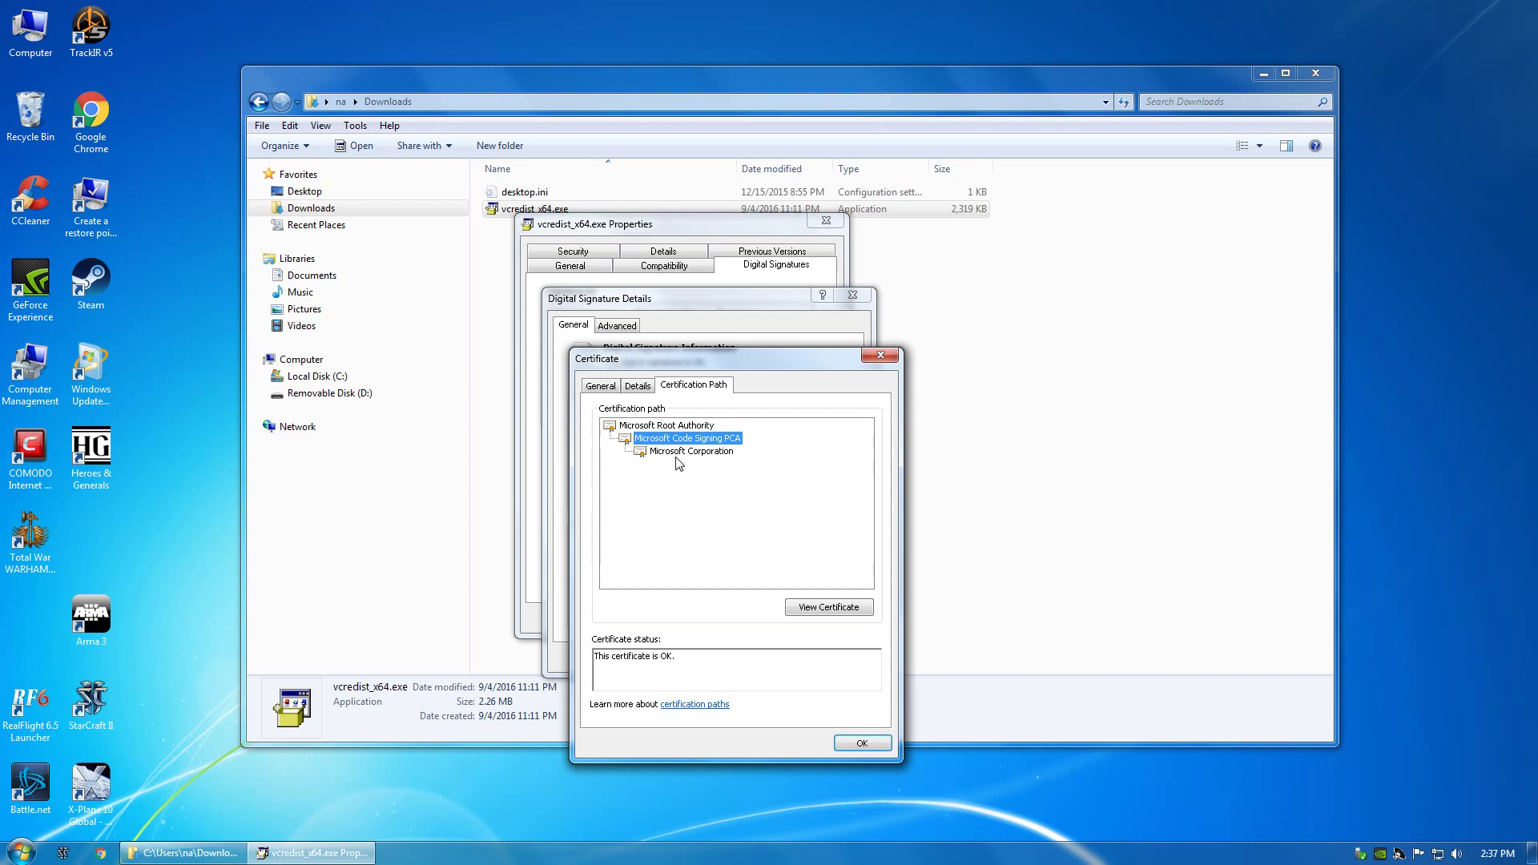
pyautogui.click(679, 452)
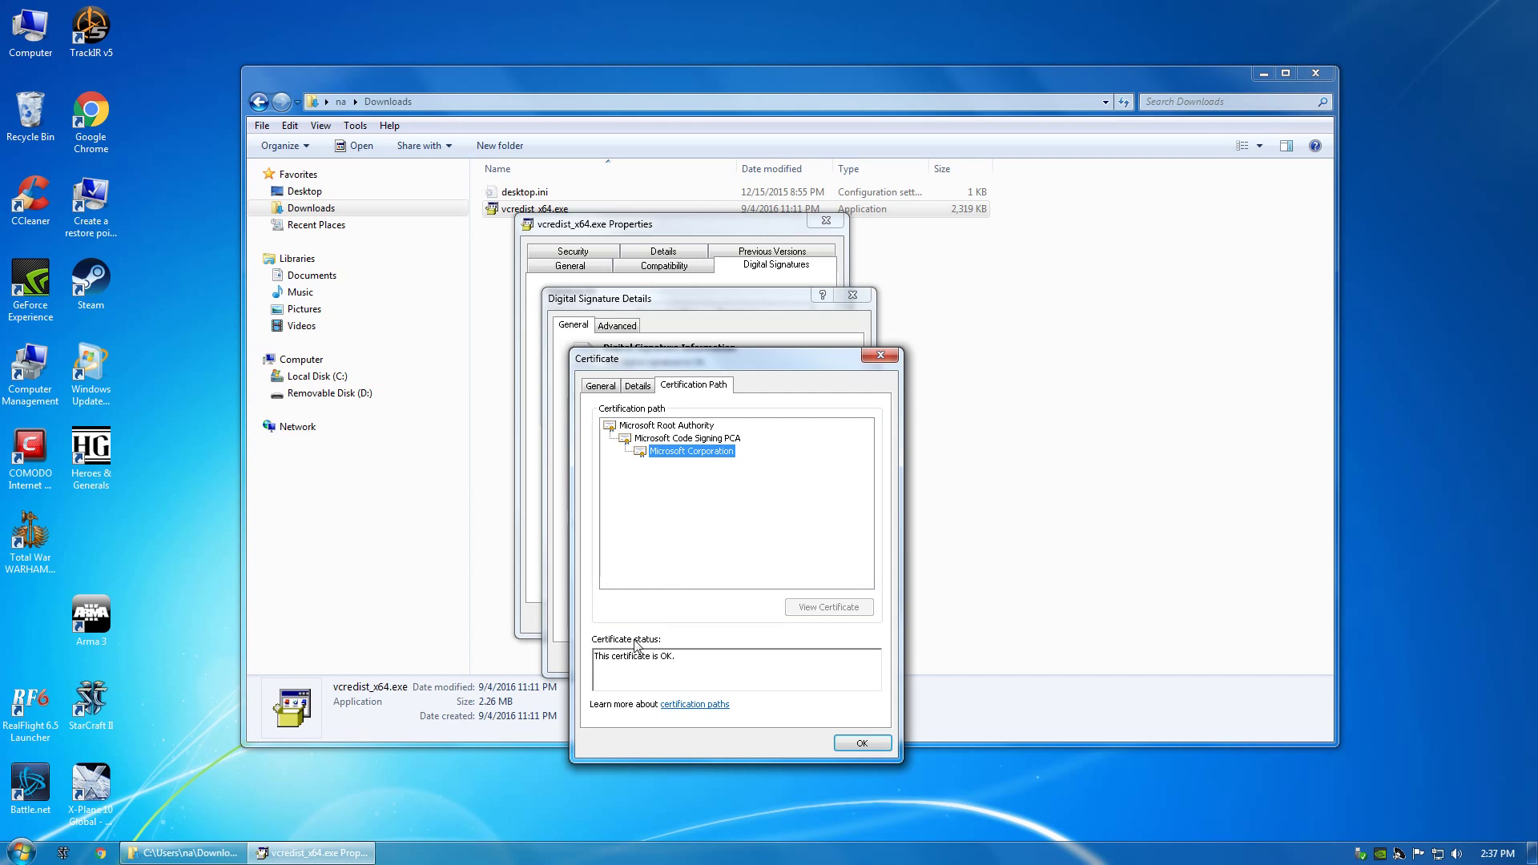
# Inspect the Microsoft Root Authority certificate, then close all the signature and properties dialogs
pyautogui.click(683, 439)
pyautogui.click(658, 425)
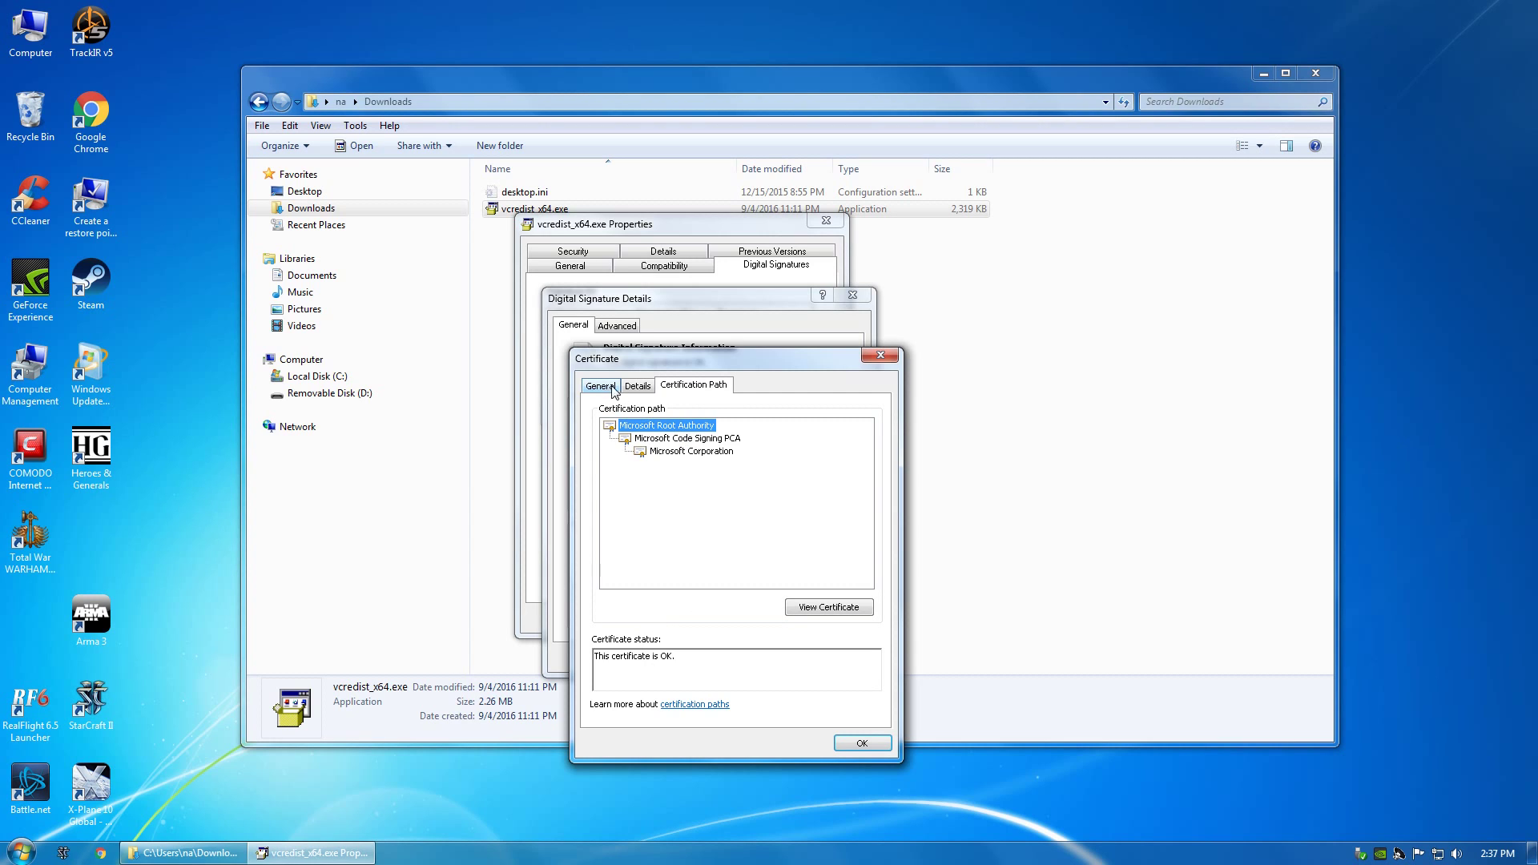
pyautogui.click(606, 387)
pyautogui.click(702, 389)
pyautogui.click(837, 614)
pyautogui.click(730, 446)
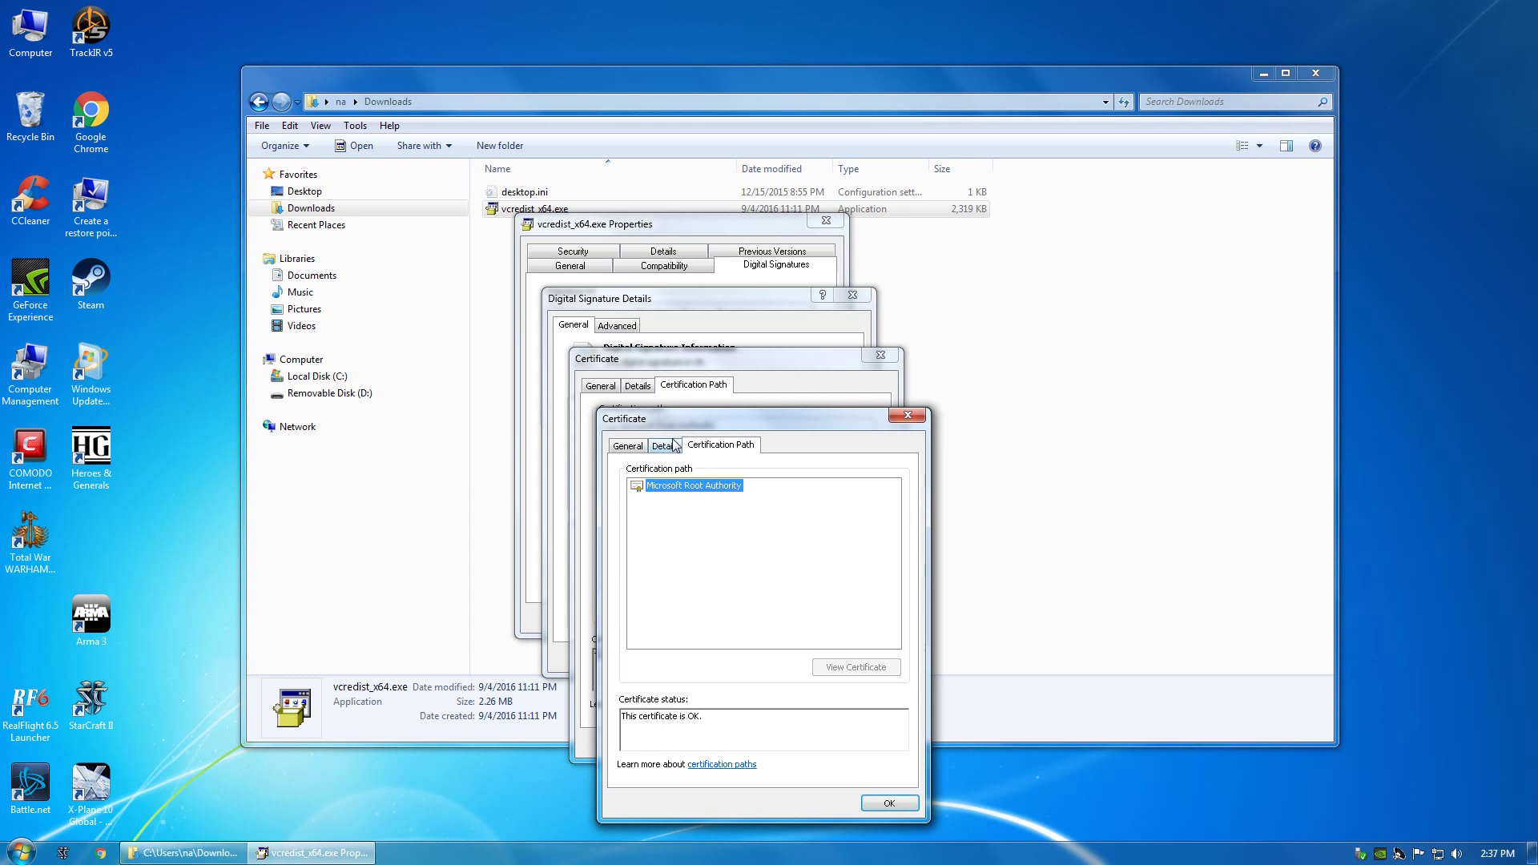
pyautogui.click(887, 803)
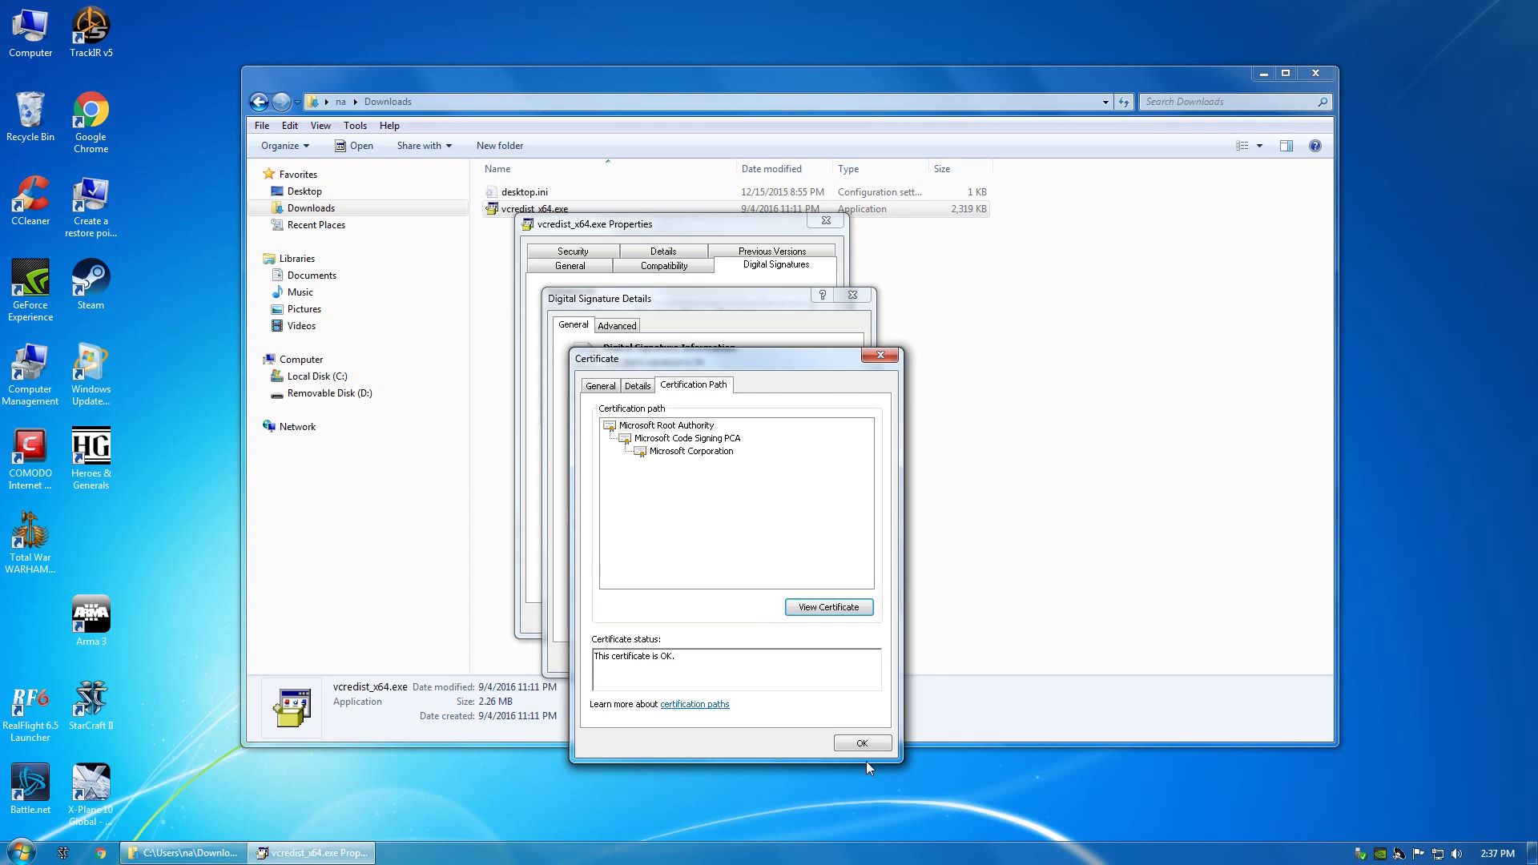
pyautogui.click(871, 747)
pyautogui.click(834, 657)
pyautogui.click(679, 618)
pyautogui.rightClick(512, 211)
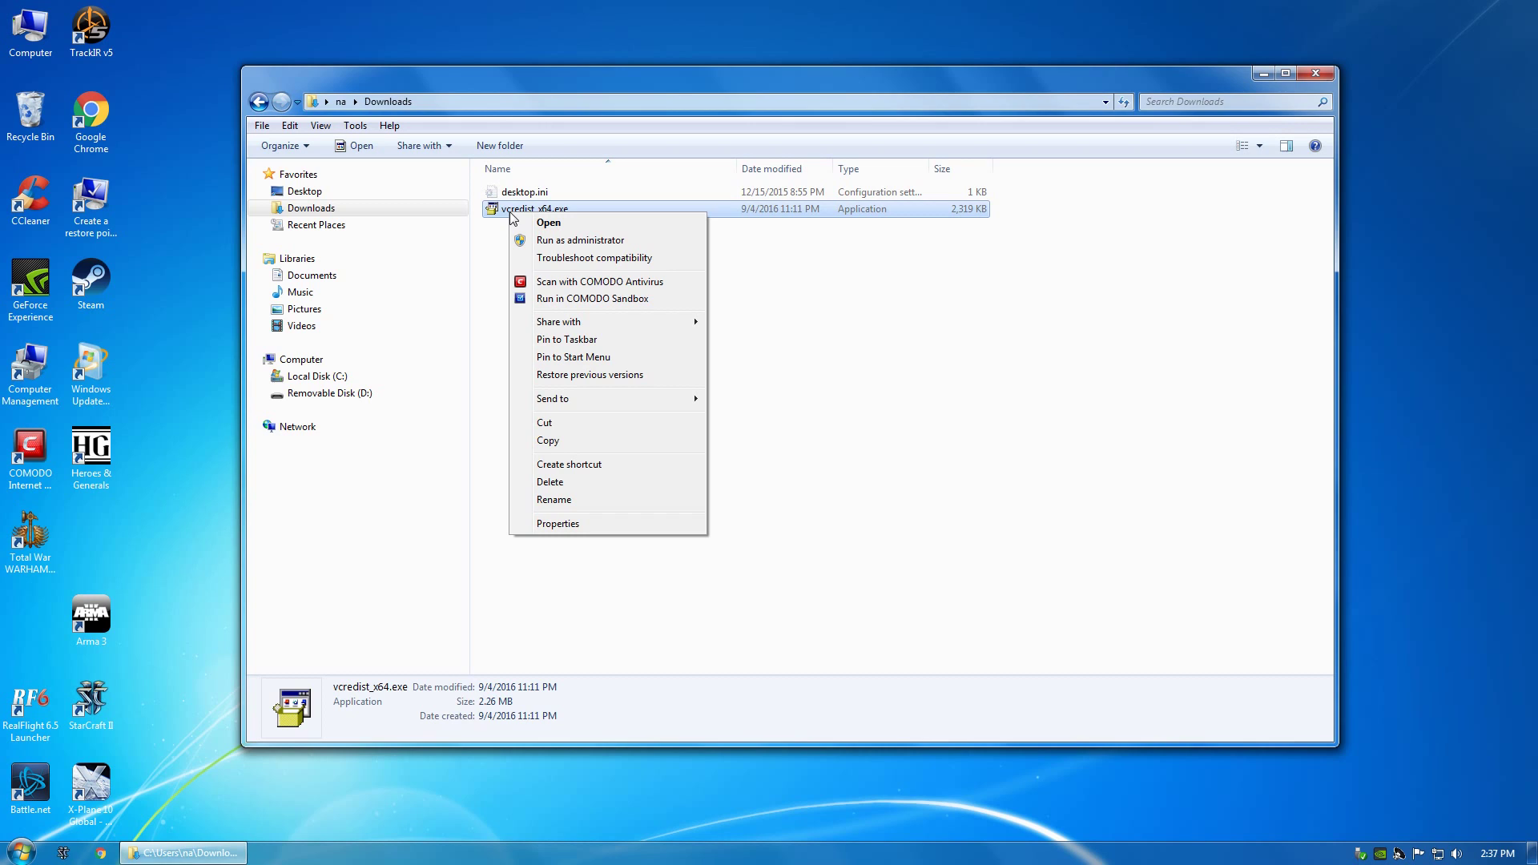
# Run the Visual C++ 2008 x64 setup as administrator, accept the license, install, then close Downloads
pyautogui.click(549, 243)
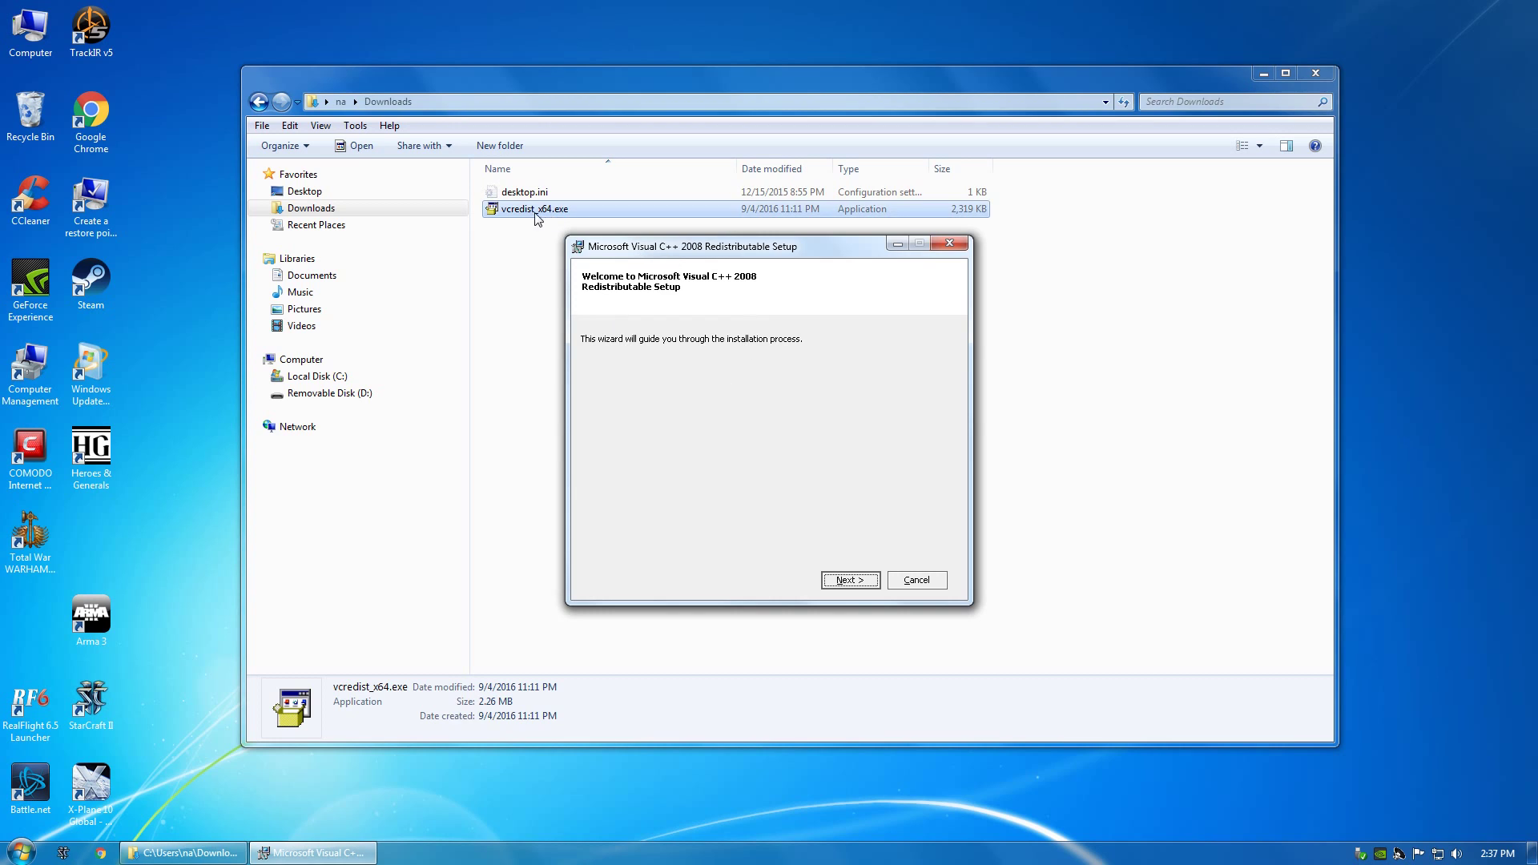
pyautogui.click(858, 585)
pyautogui.click(744, 549)
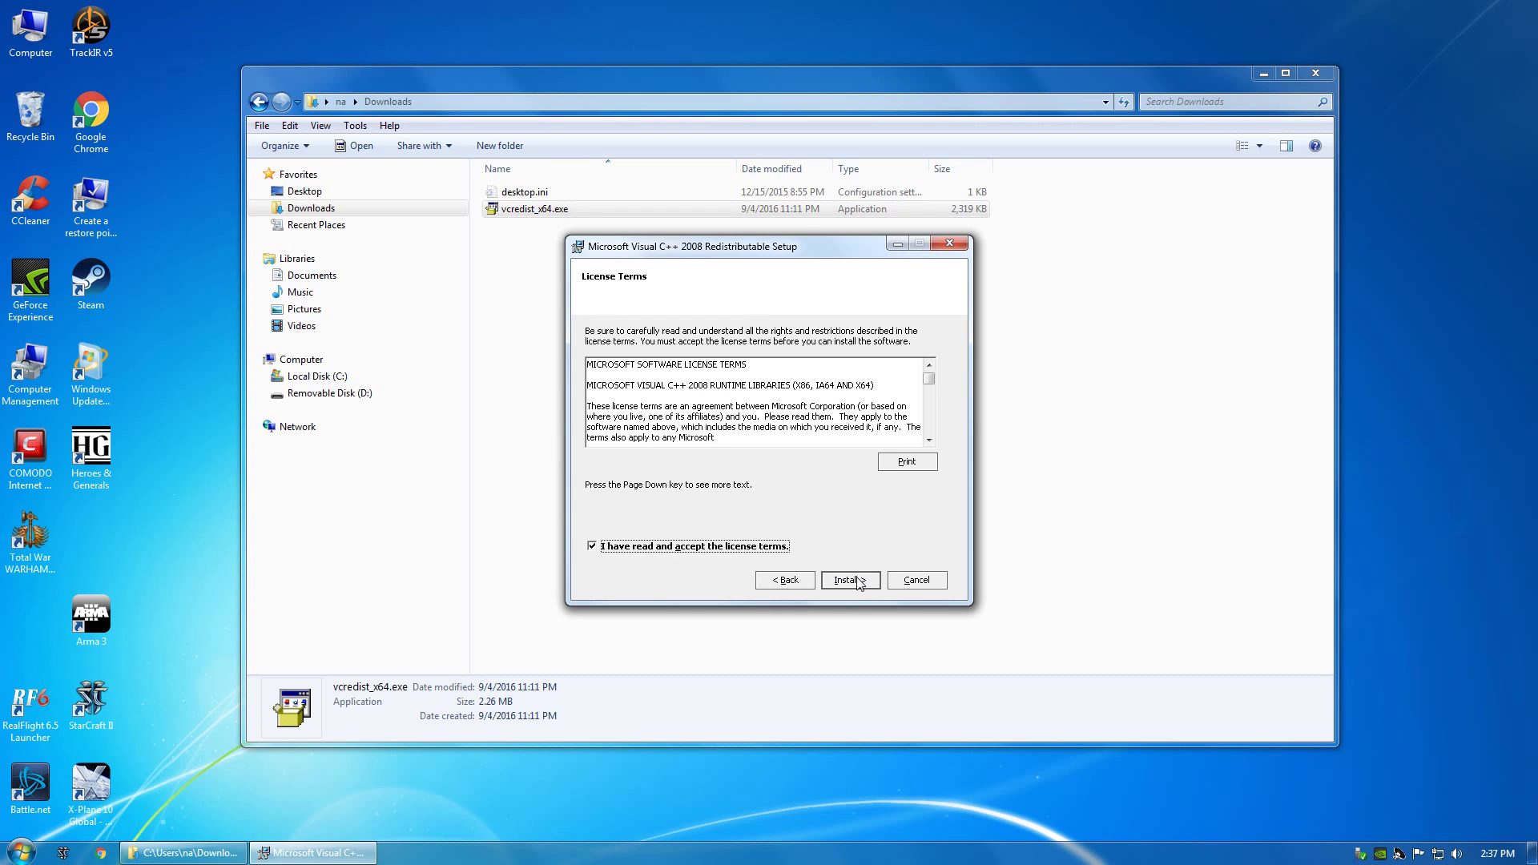
pyautogui.click(856, 581)
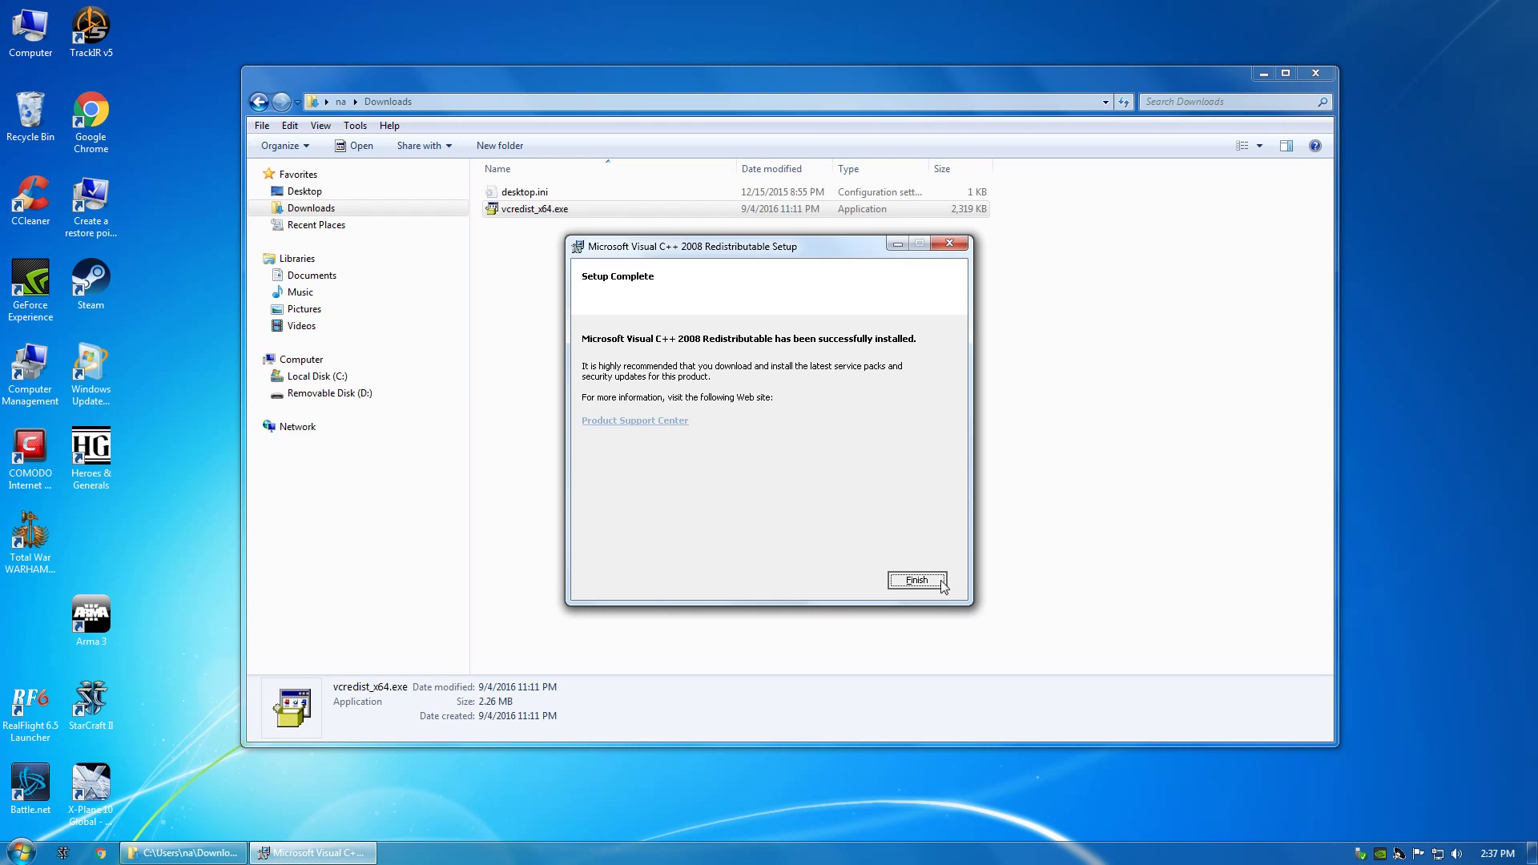
pyautogui.click(917, 580)
pyautogui.click(1318, 74)
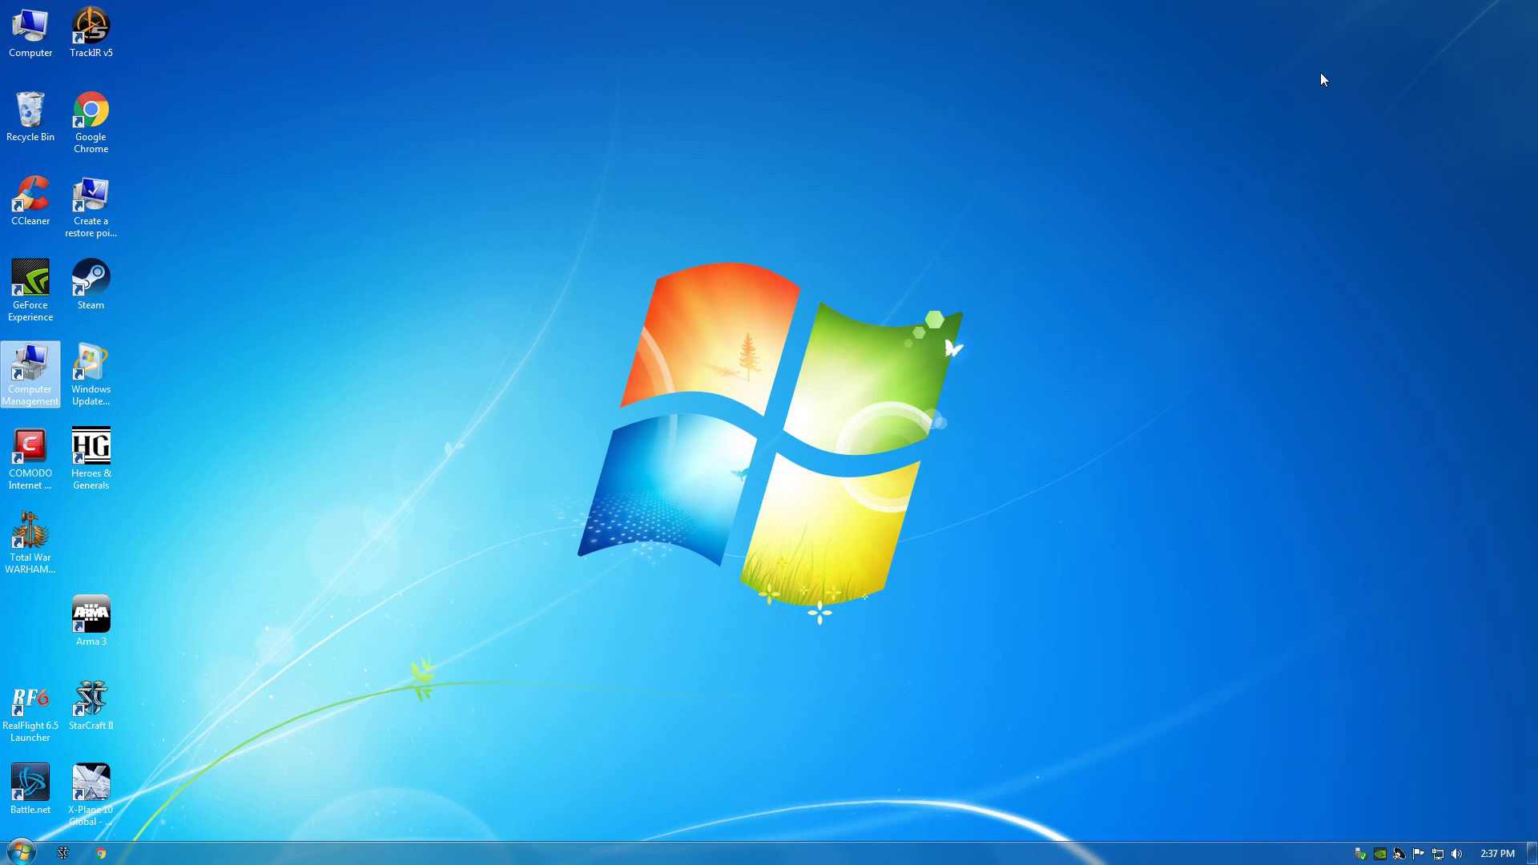
# Open the Total War WARHAMMER launcher from the desktop, dismiss COMODO, and press PLAY
pyautogui.click(27, 532)
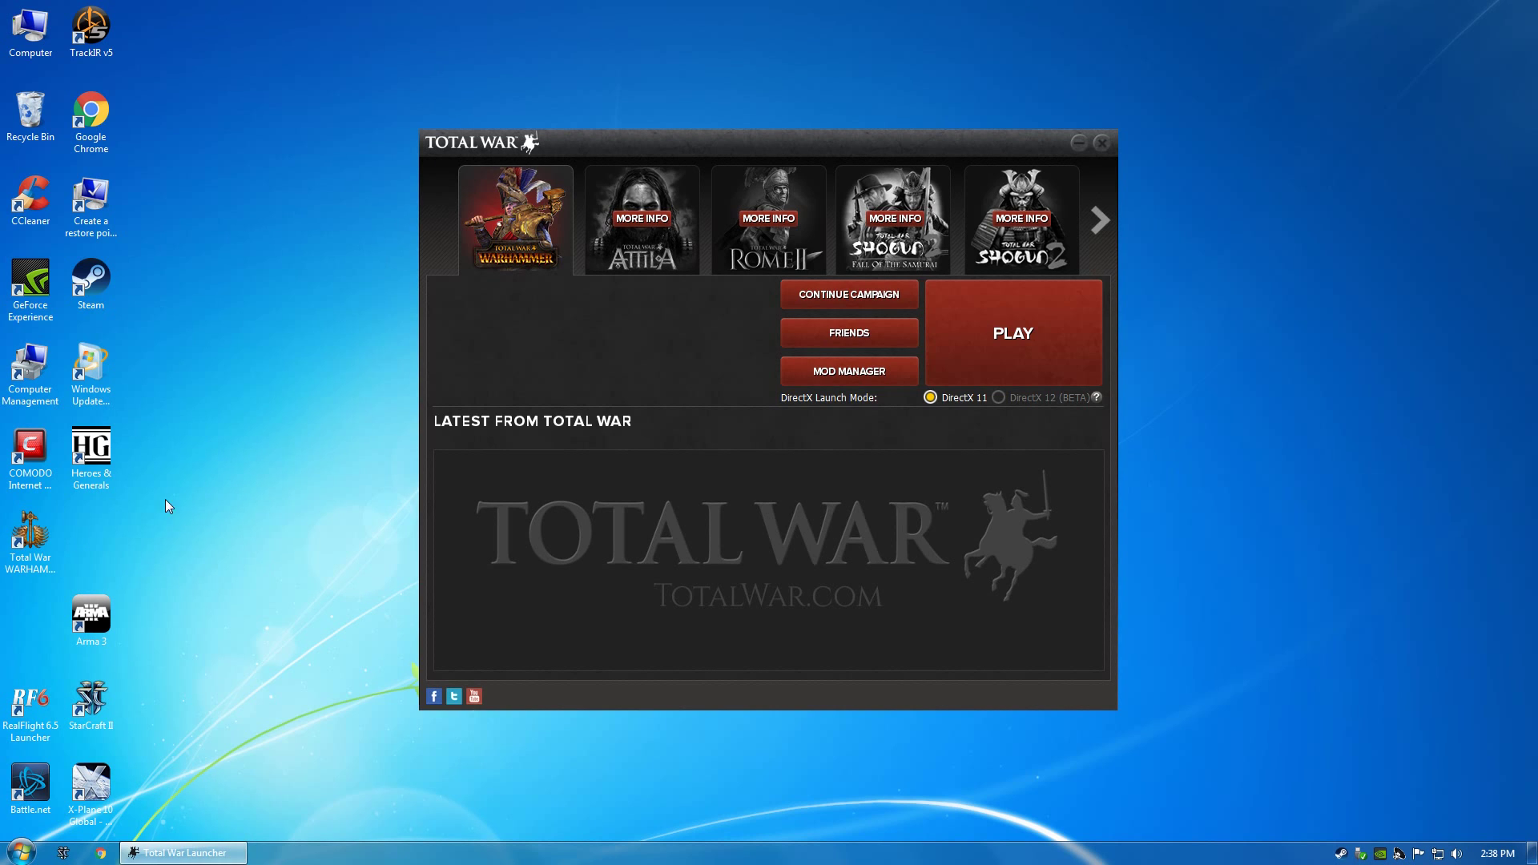
pyautogui.doubleClick(28, 454)
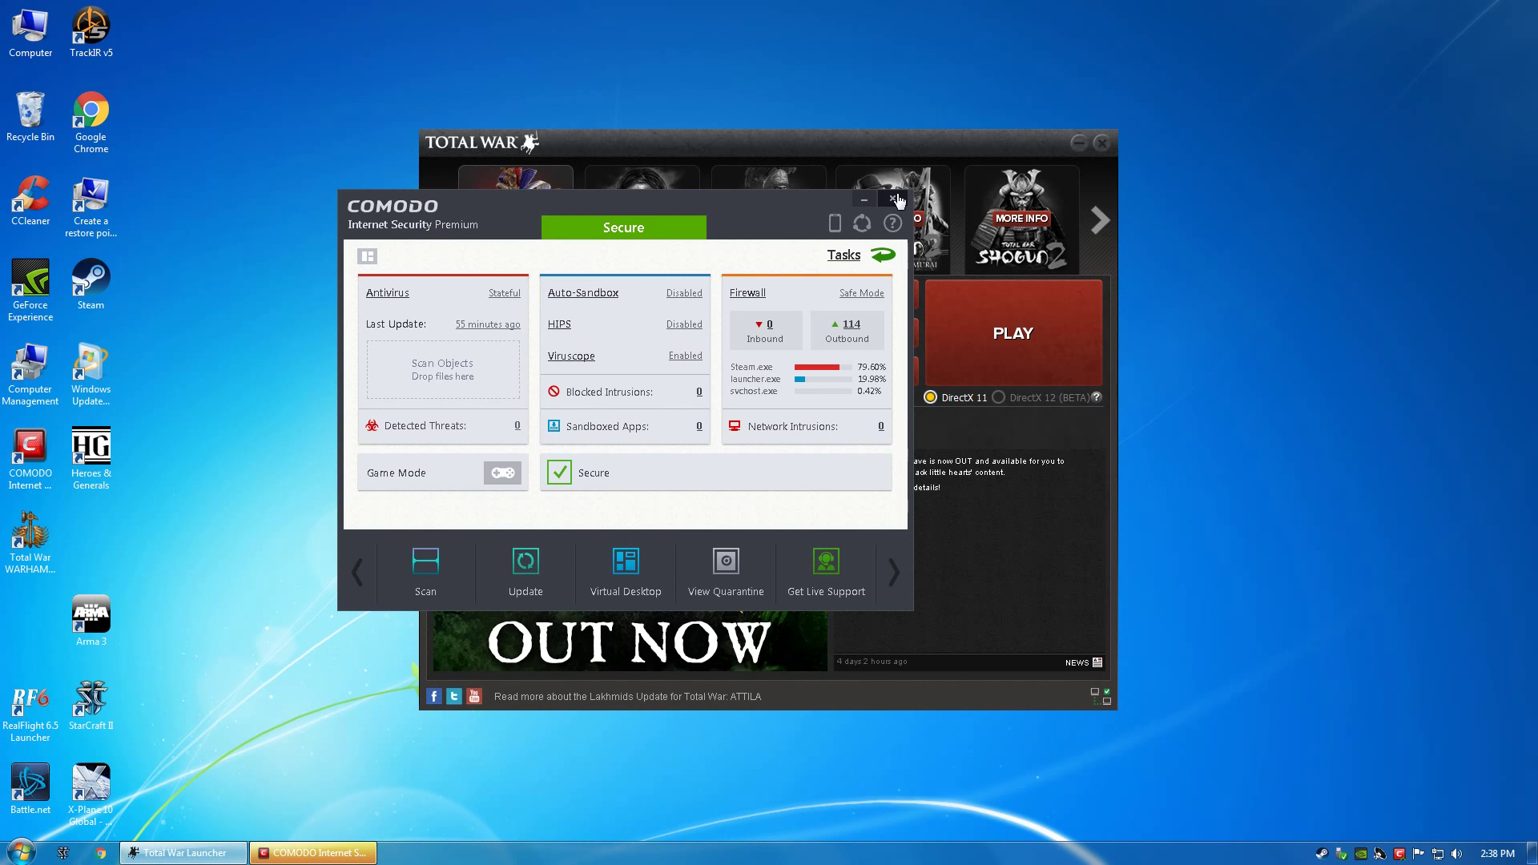
pyautogui.click(896, 196)
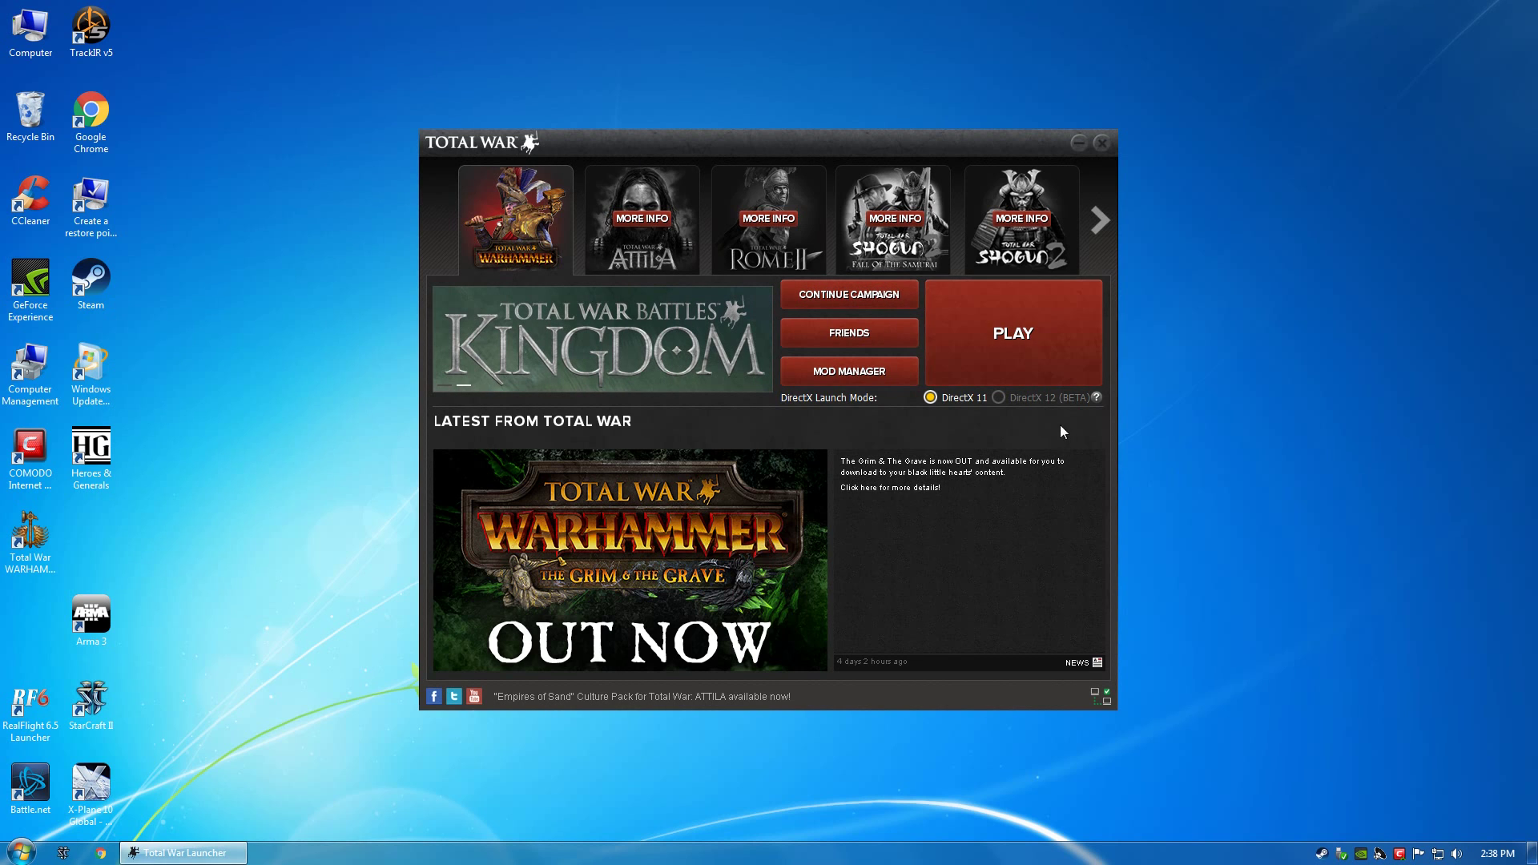
pyautogui.click(1026, 339)
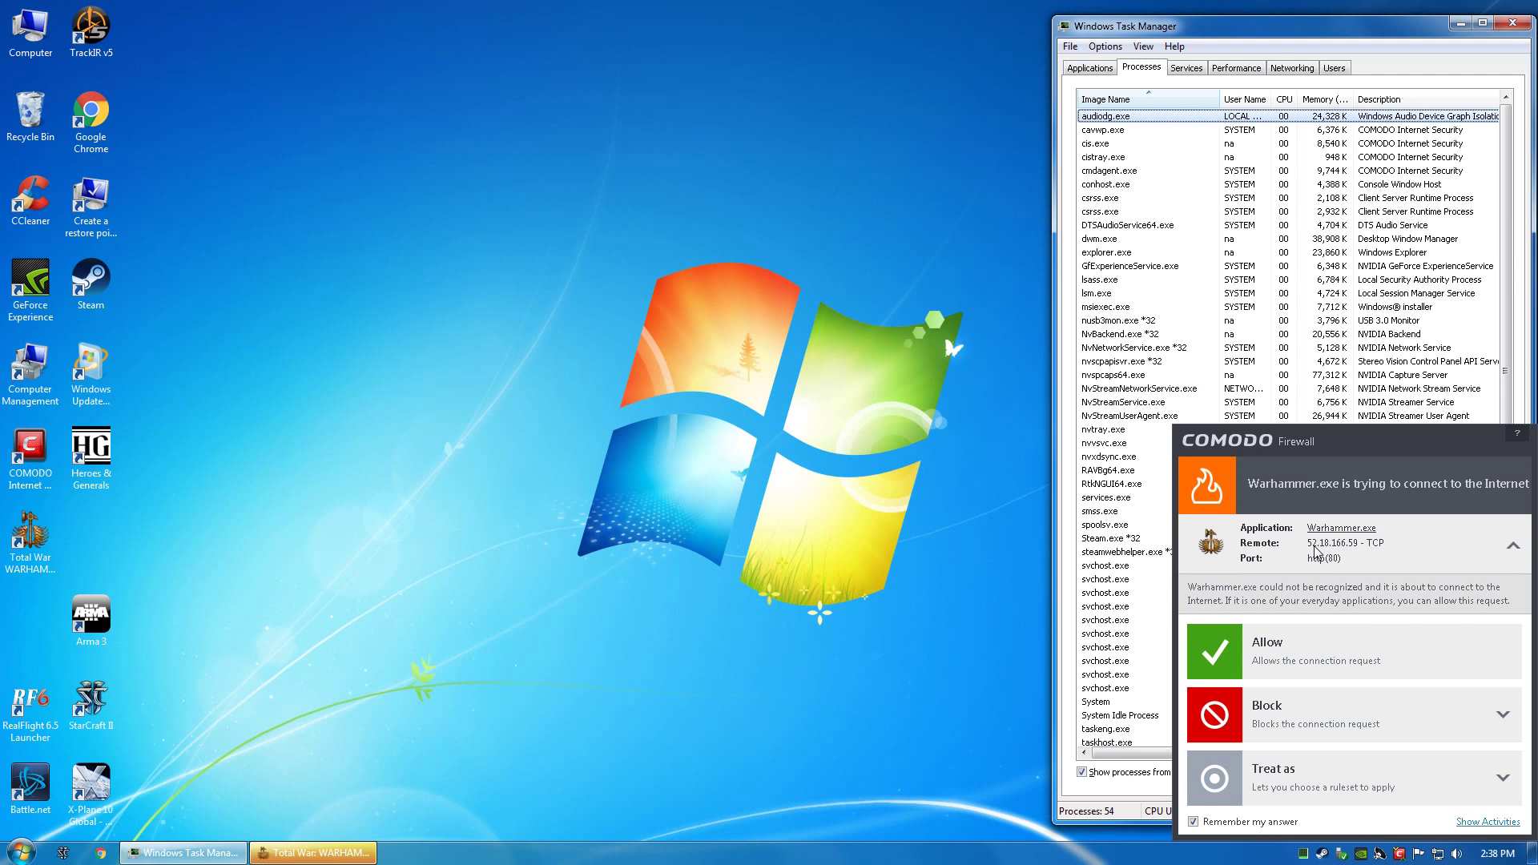
# Allow Warhammer.exe's internet connection in the COMODO Firewall alert
pyautogui.click(1268, 668)
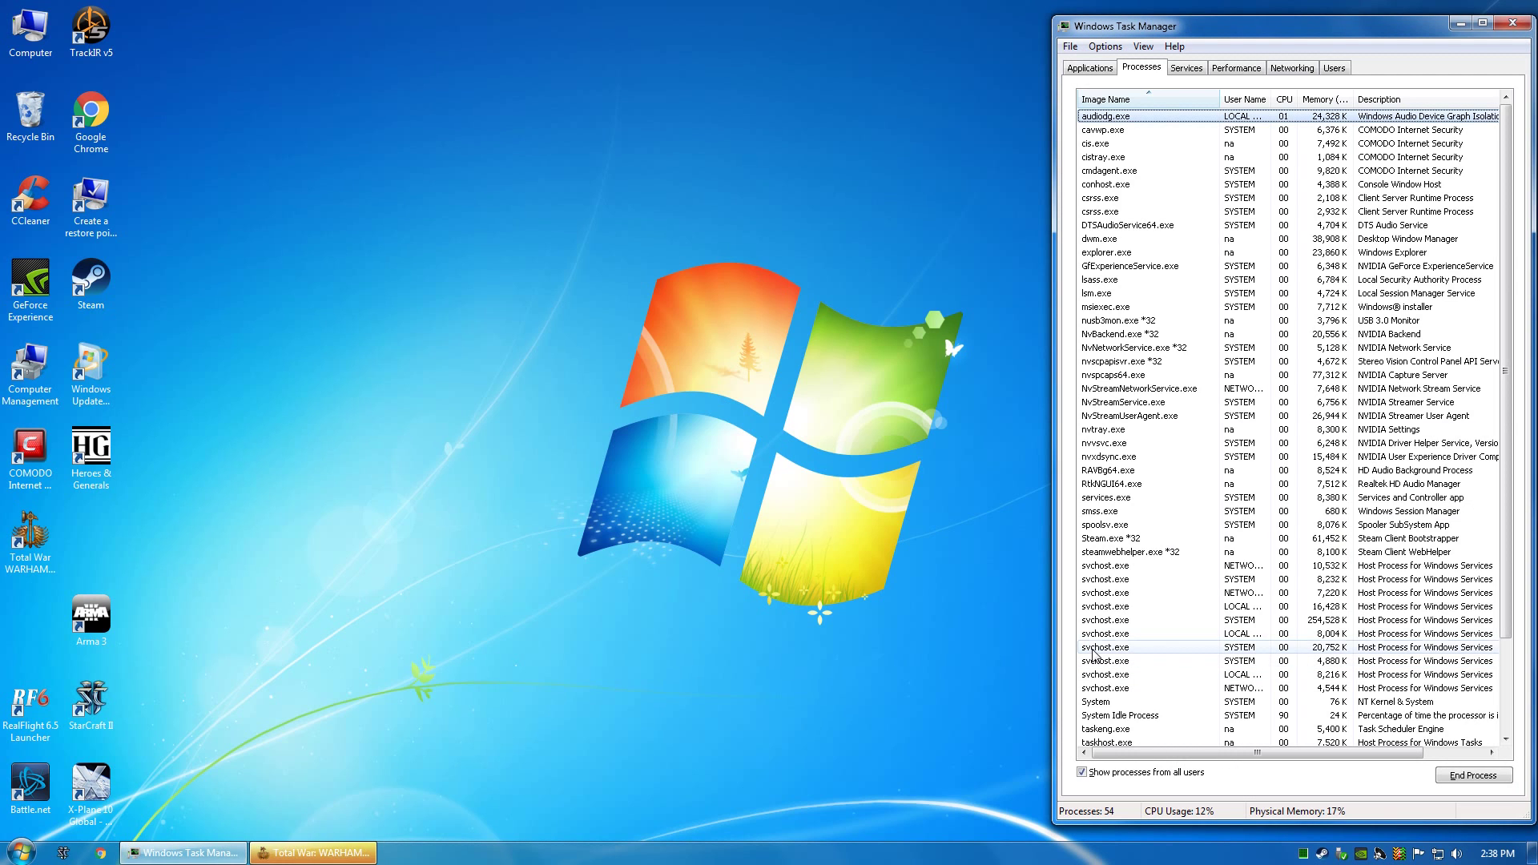